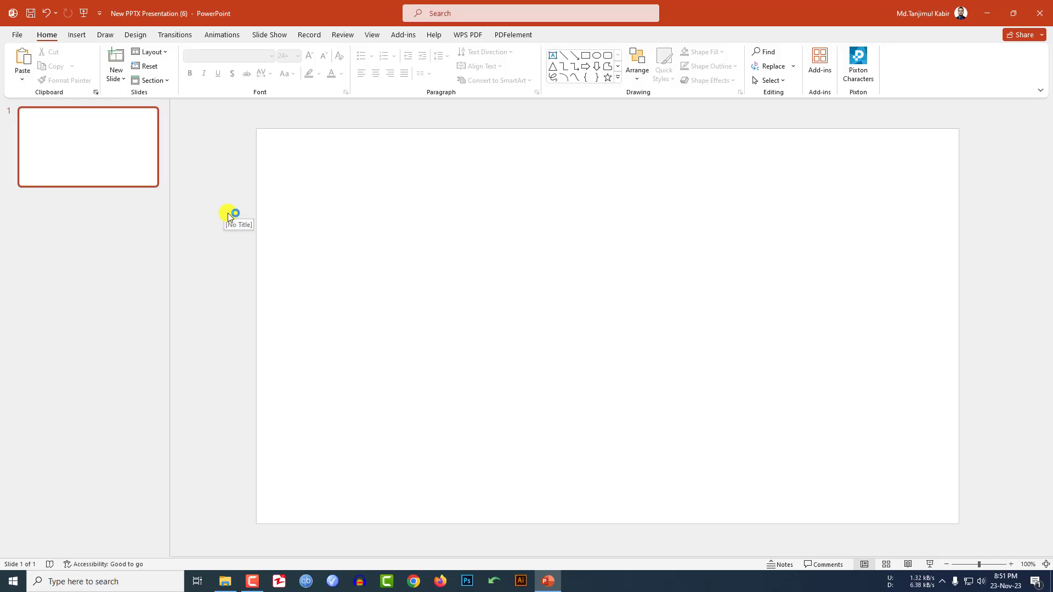
- Draw a rectangle covering the whole slide
{"action": "left_click", "coordinate": [83, 37]}
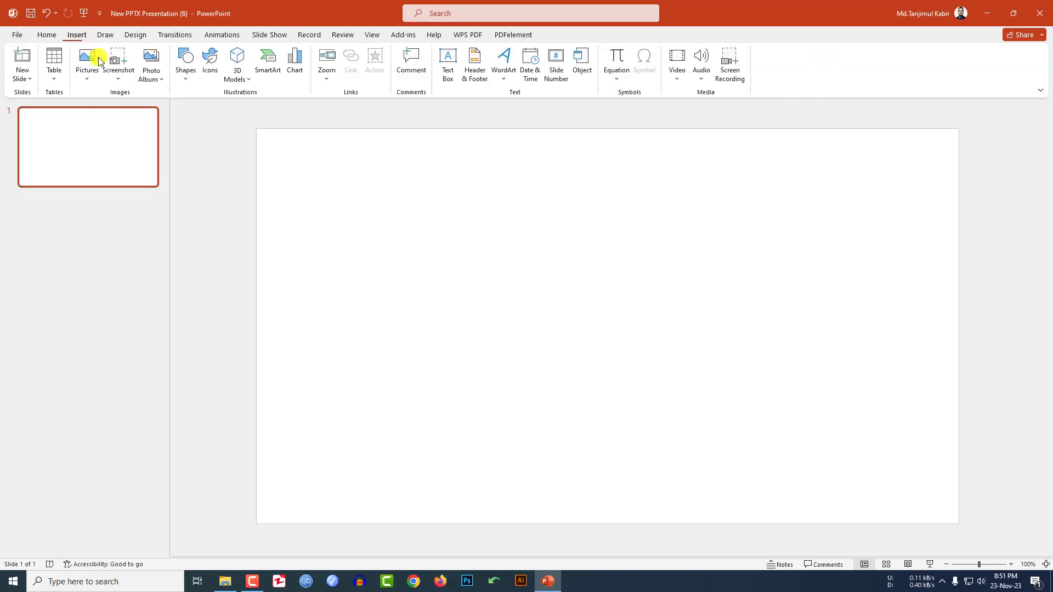
{"action": "left_click", "coordinate": [183, 75]}
{"action": "left_click", "coordinate": [212, 108]}
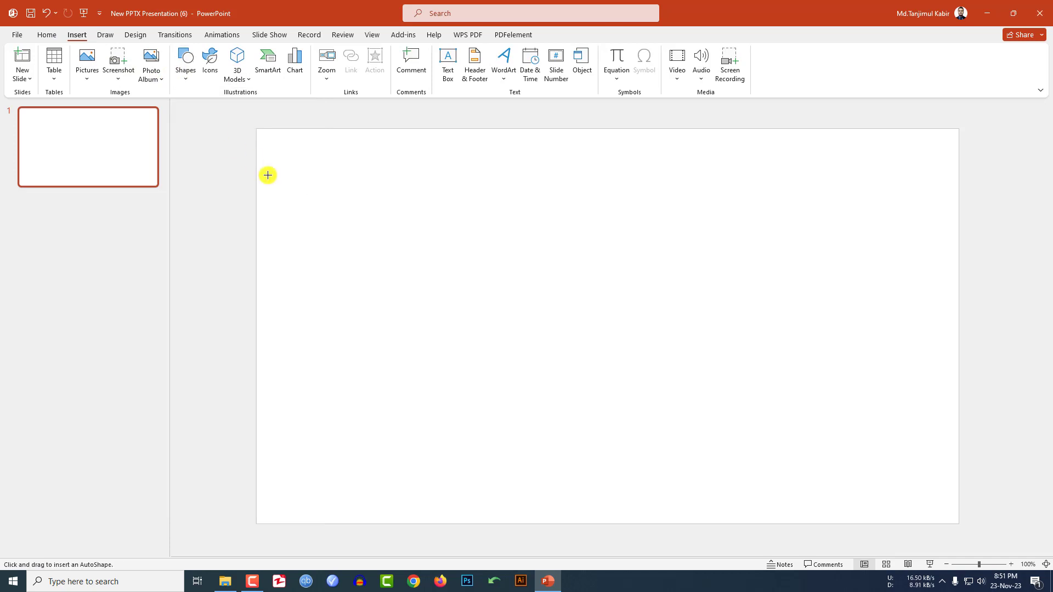
{"action": "left_click_drag", "start_coordinate": [257, 129], "coordinate": [958, 524]}
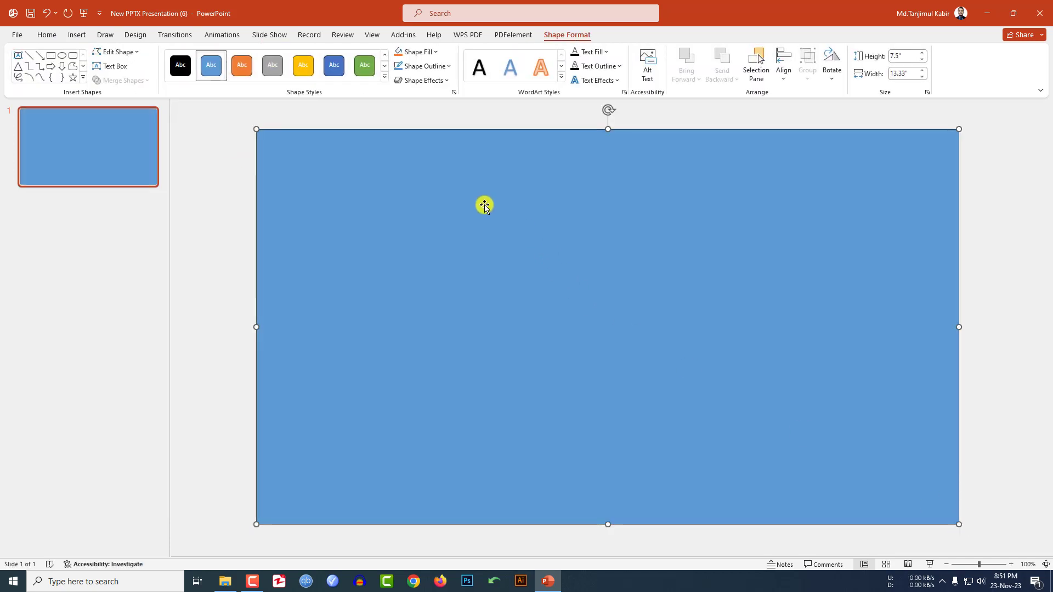
- Remove the rectangle's outline and fill it with pink from the standard palette
{"action": "left_click", "coordinate": [422, 65]}
{"action": "left_click", "coordinate": [428, 186]}
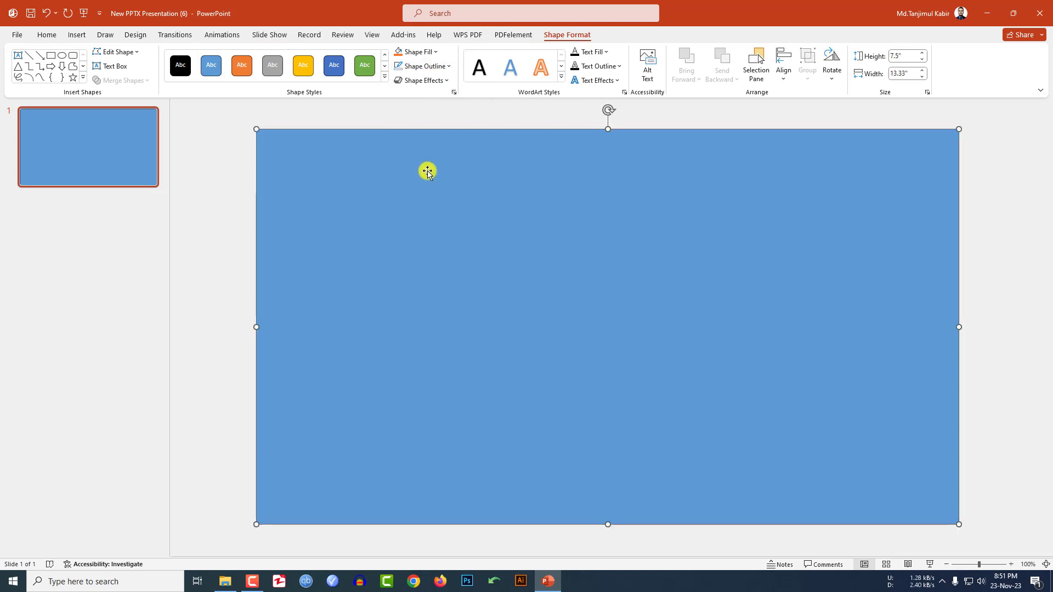
{"action": "left_click", "coordinate": [429, 53]}
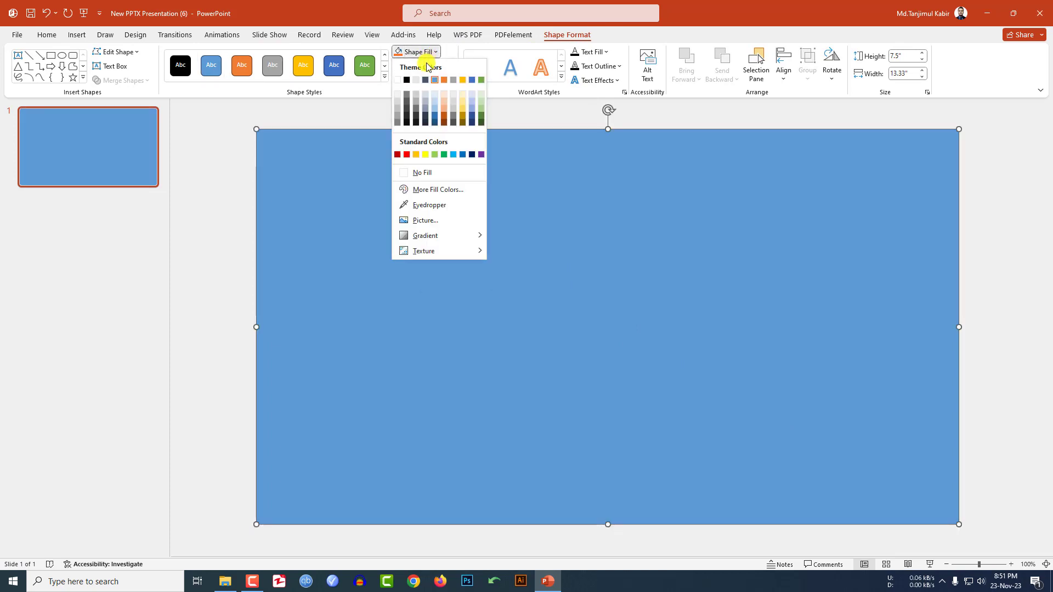
{"action": "left_click", "coordinate": [433, 188]}
{"action": "left_click", "coordinate": [462, 195]}
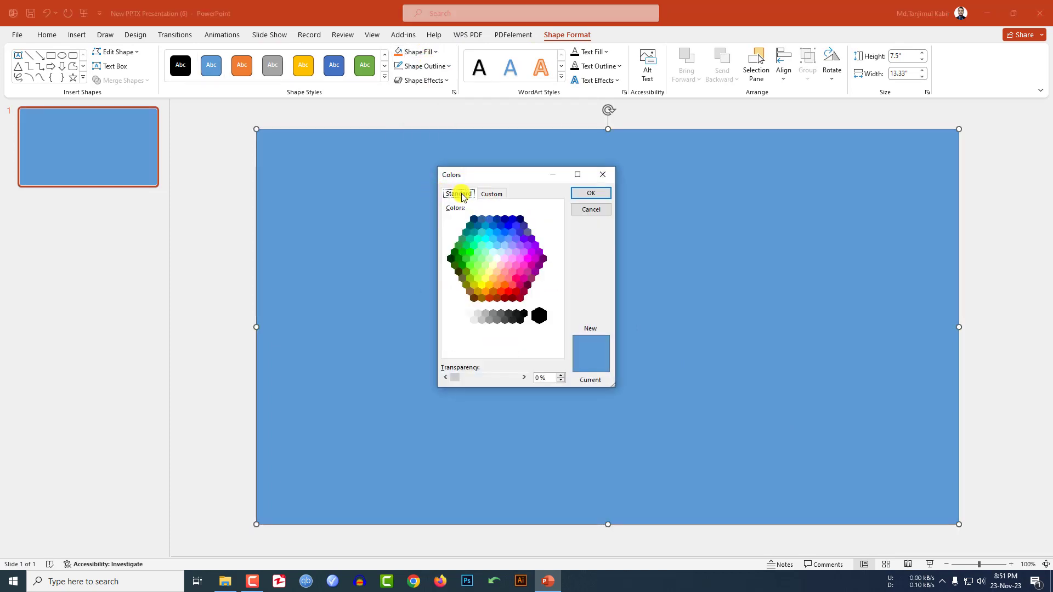
{"action": "left_click", "coordinate": [519, 260]}
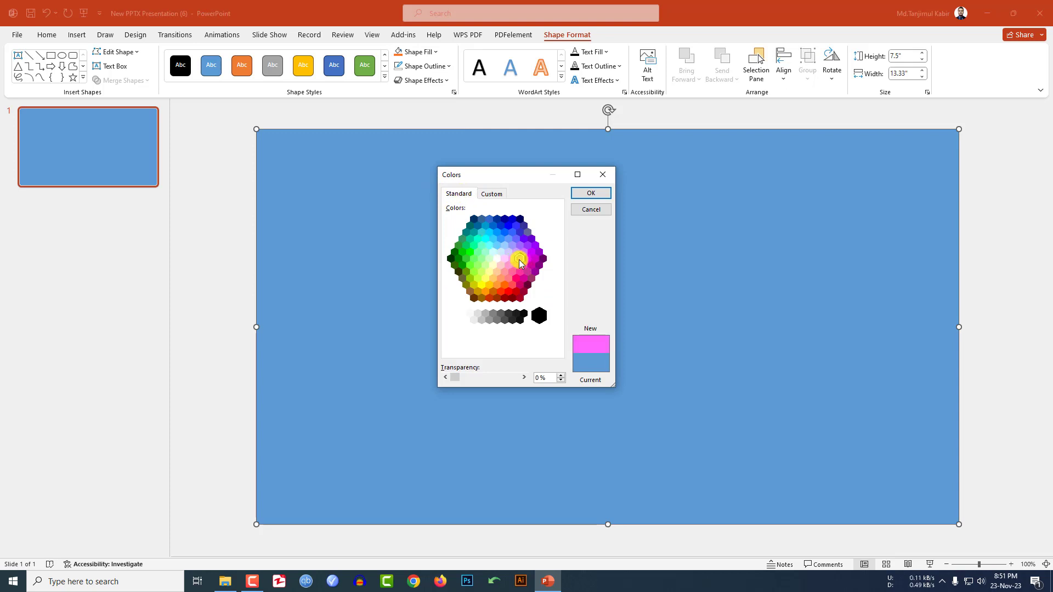
{"action": "left_click", "coordinate": [590, 193]}
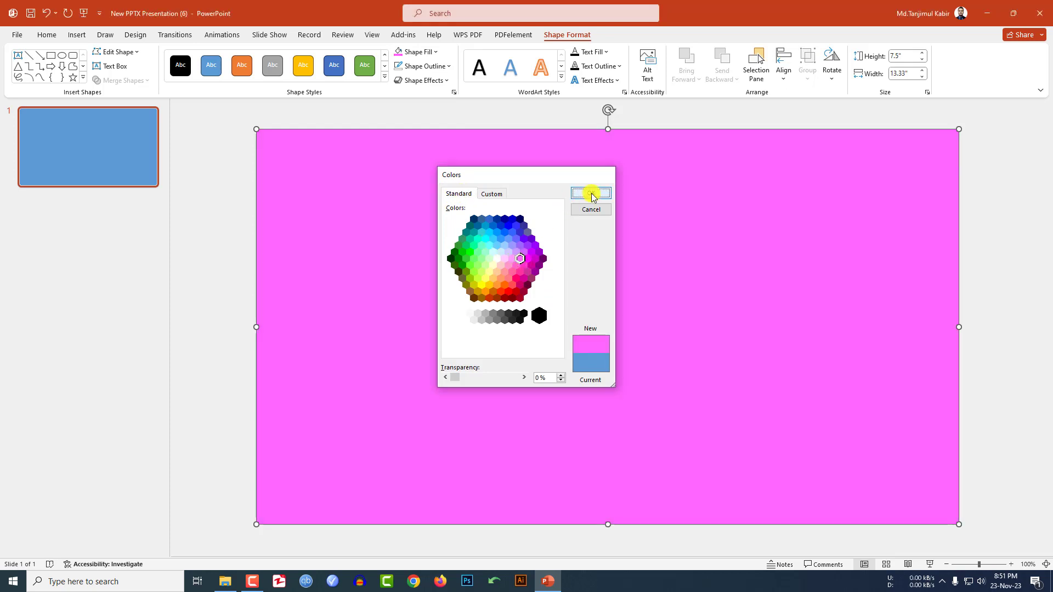
{"action": "scroll", "coordinate": [656, 278], "scroll_direction": "down", "scroll_amount": 3}
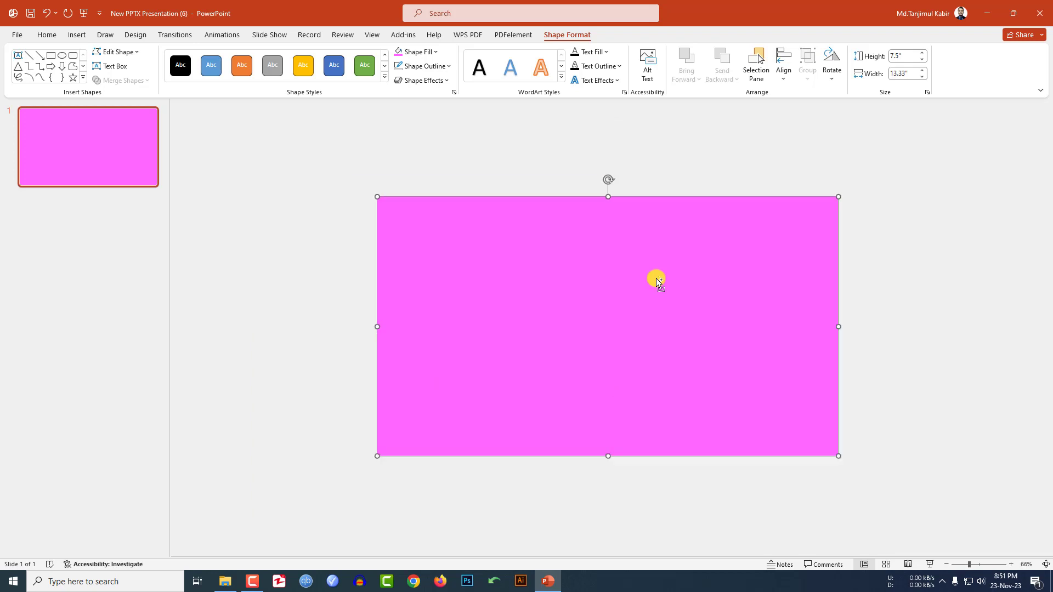
- Add a text box near the slide centre reading 'TEXT EFFECT'
{"action": "left_click", "coordinate": [77, 35]}
{"action": "left_click", "coordinate": [185, 63]}
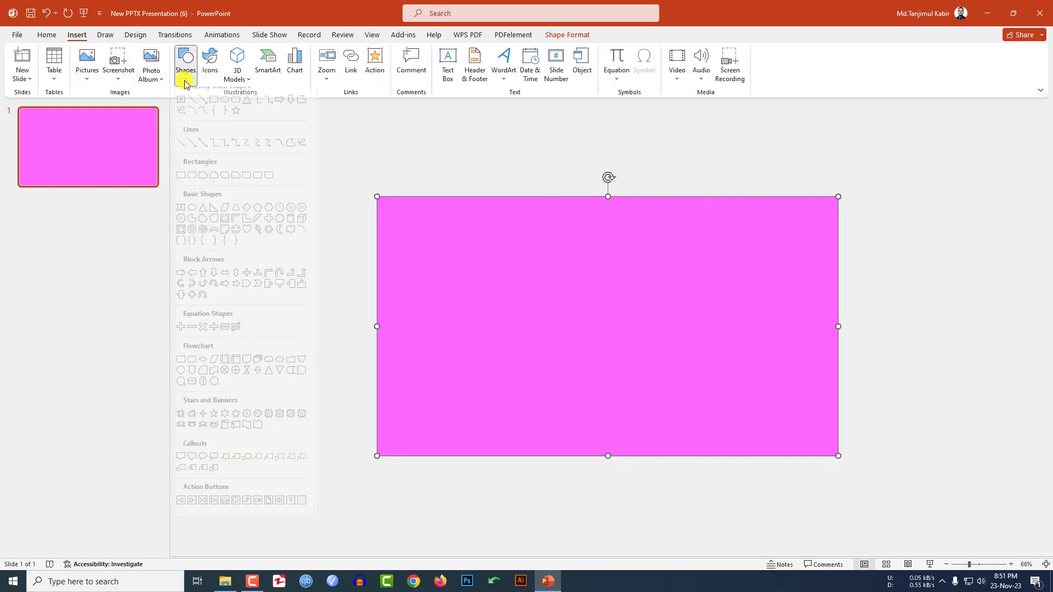
{"action": "left_click", "coordinate": [180, 108]}
{"action": "left_click_drag", "start_coordinate": [481, 285], "coordinate": [735, 353]}
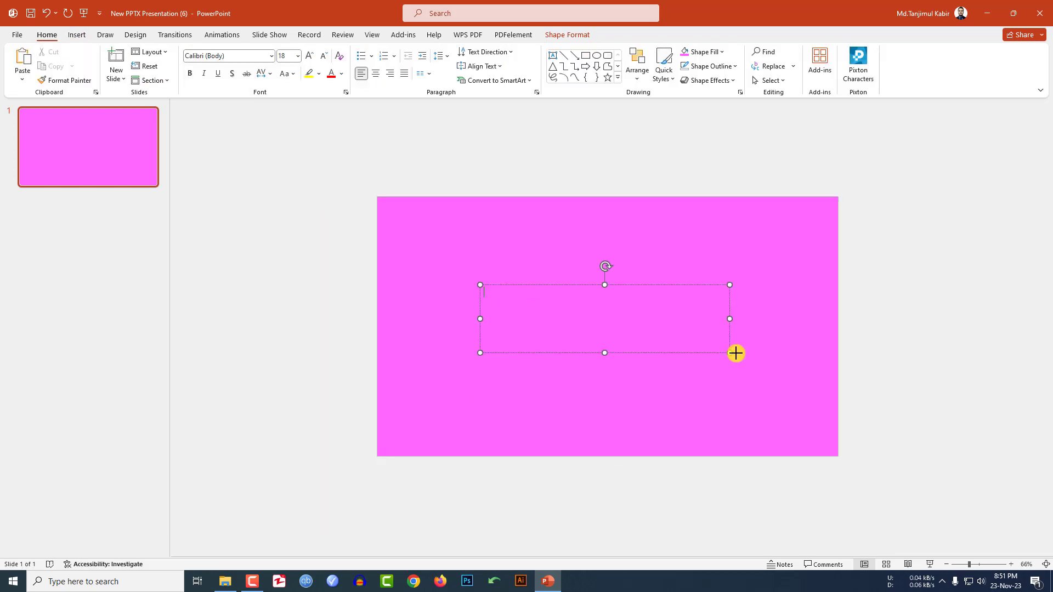
{"action": "type", "text": "TEXT EFFECT"}
- Format the text as bold LEMON MILK at 115 pt, widened to fit one line
{"action": "key", "text": "ctrl+a"}
{"action": "left_click", "coordinate": [232, 56]}
{"action": "type", "text": "Lemo"}
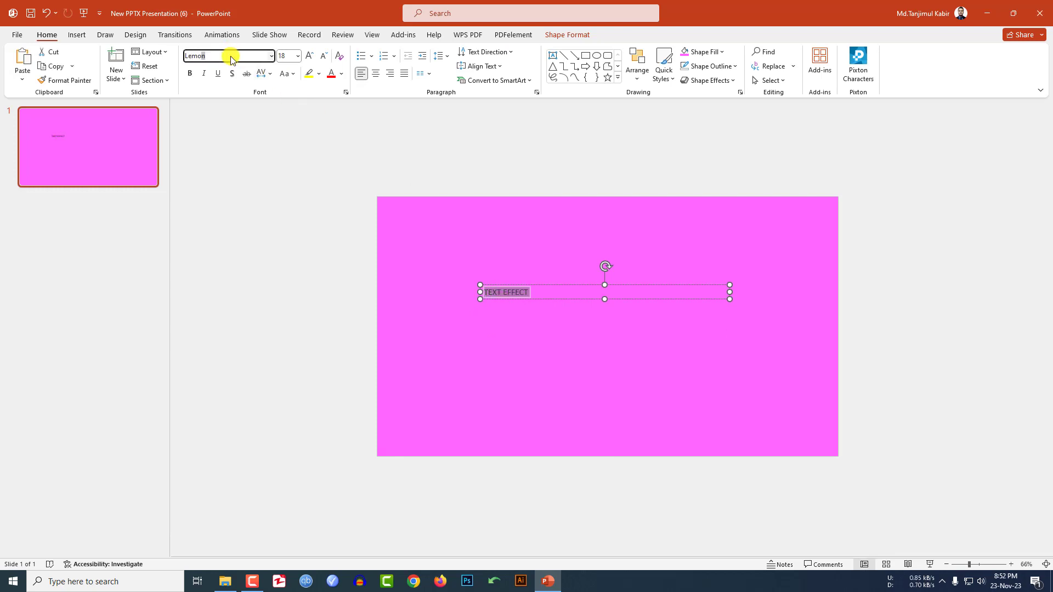
{"action": "key", "text": "Return"}
{"action": "left_click", "coordinate": [190, 73]}
{"action": "left_click", "coordinate": [297, 55]}
{"action": "left_click", "coordinate": [288, 363]}
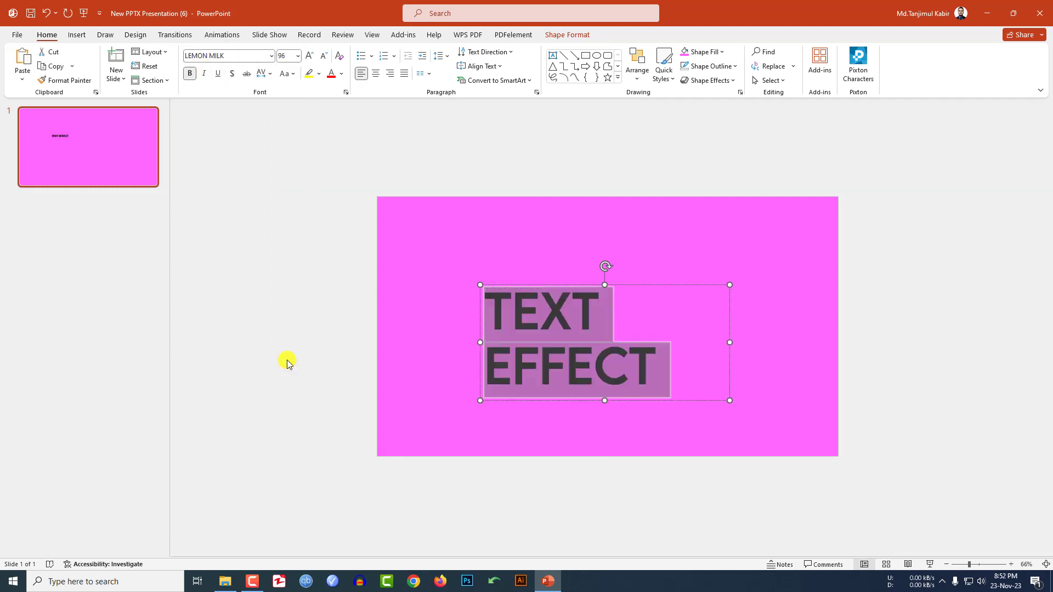
{"action": "left_click", "coordinate": [310, 56]}
{"action": "left_click_drag", "start_coordinate": [729, 342], "coordinate": [876, 348]}
{"action": "left_click", "coordinate": [782, 363]}
- Centre the text box horizontally and vertically on the slide
{"action": "left_click", "coordinate": [715, 354]}
{"action": "double_click", "coordinate": [701, 358]}
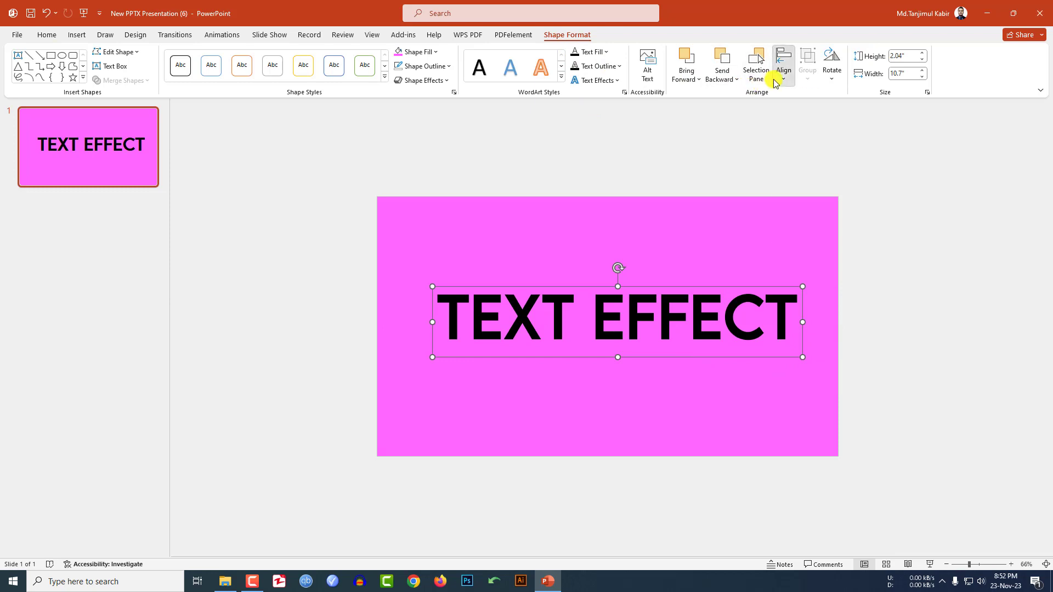
{"action": "left_click", "coordinate": [784, 68]}
{"action": "left_click", "coordinate": [800, 112]}
{"action": "left_click", "coordinate": [783, 70]}
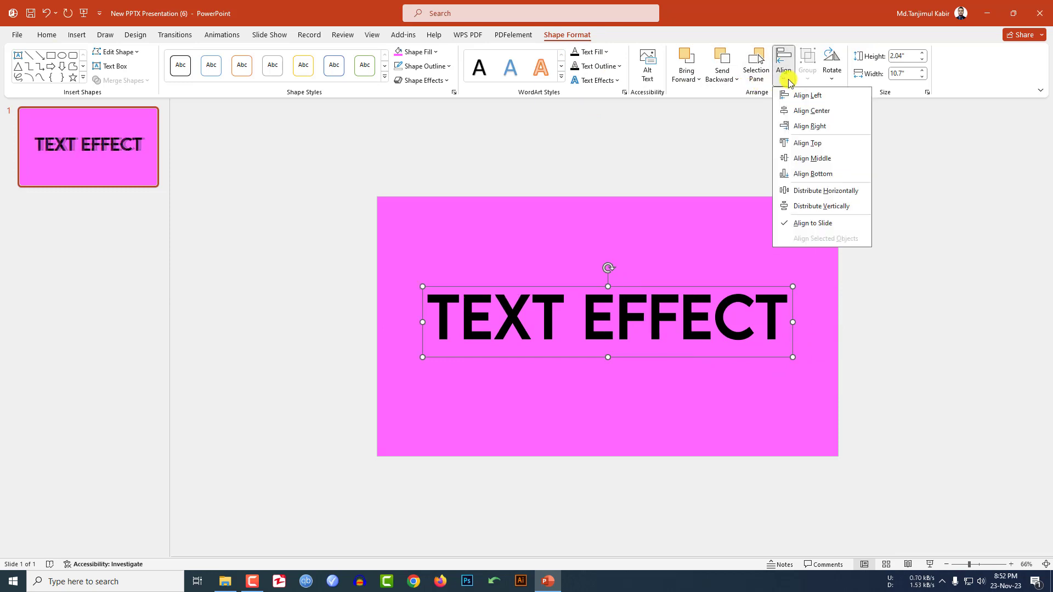
{"action": "left_click", "coordinate": [814, 158]}
{"action": "left_click", "coordinate": [751, 229]}
- Subtract the text from the pink rectangle with Merge Shapes
{"action": "left_click", "coordinate": [751, 229]}
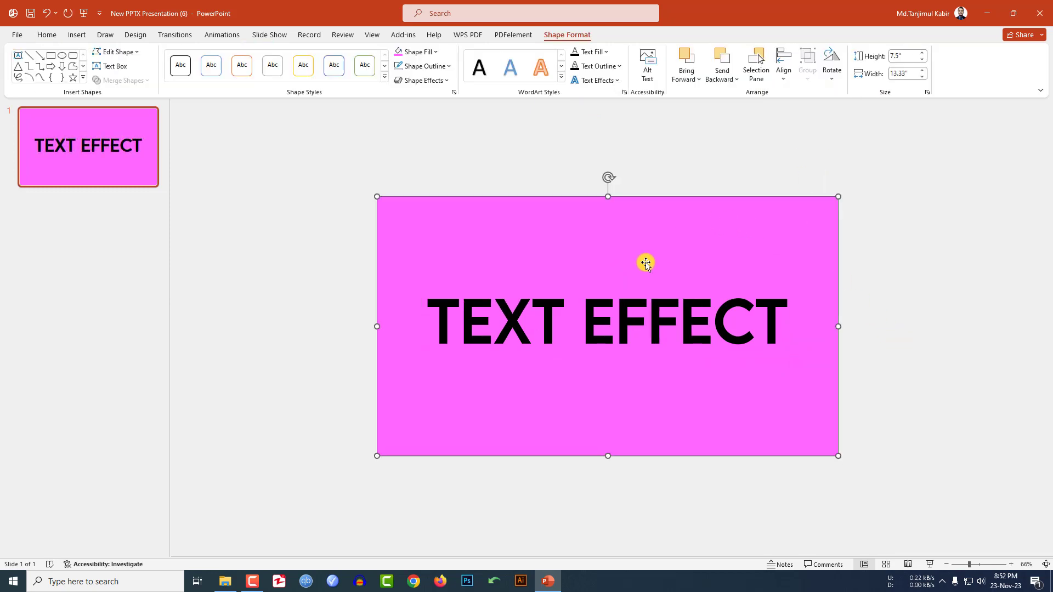
{"action": "left_click", "coordinate": [599, 313], "text": "shift"}
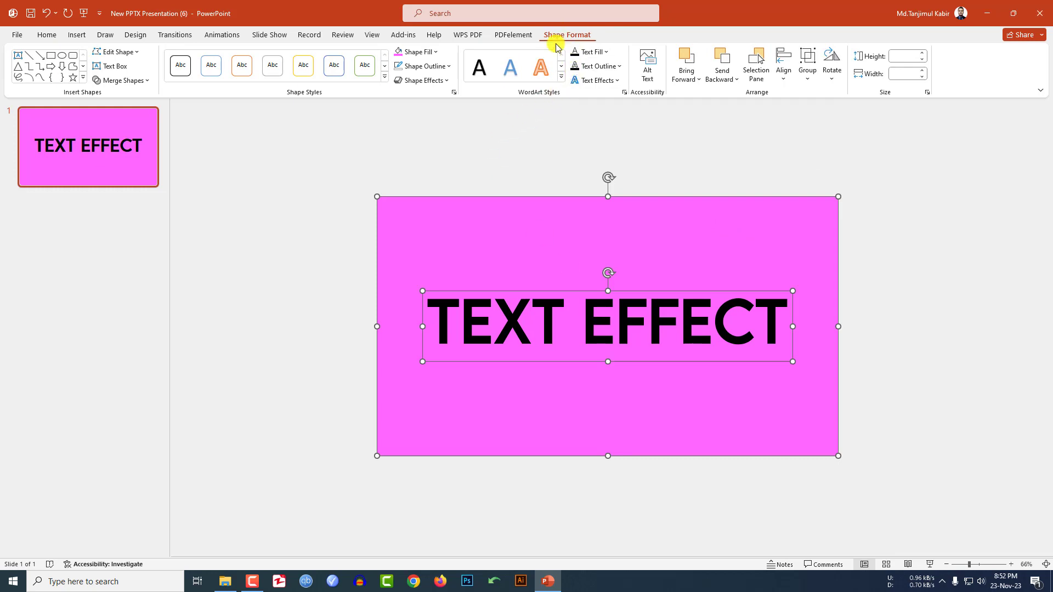
{"action": "left_click", "coordinate": [121, 82]}
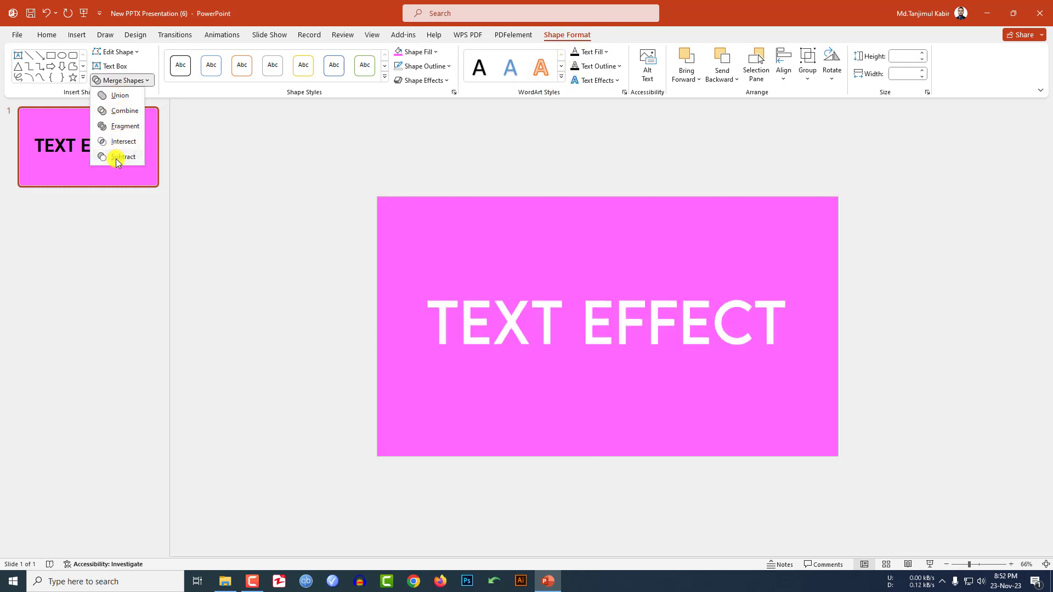
{"action": "left_click", "coordinate": [116, 157]}
{"action": "left_click", "coordinate": [77, 34]}
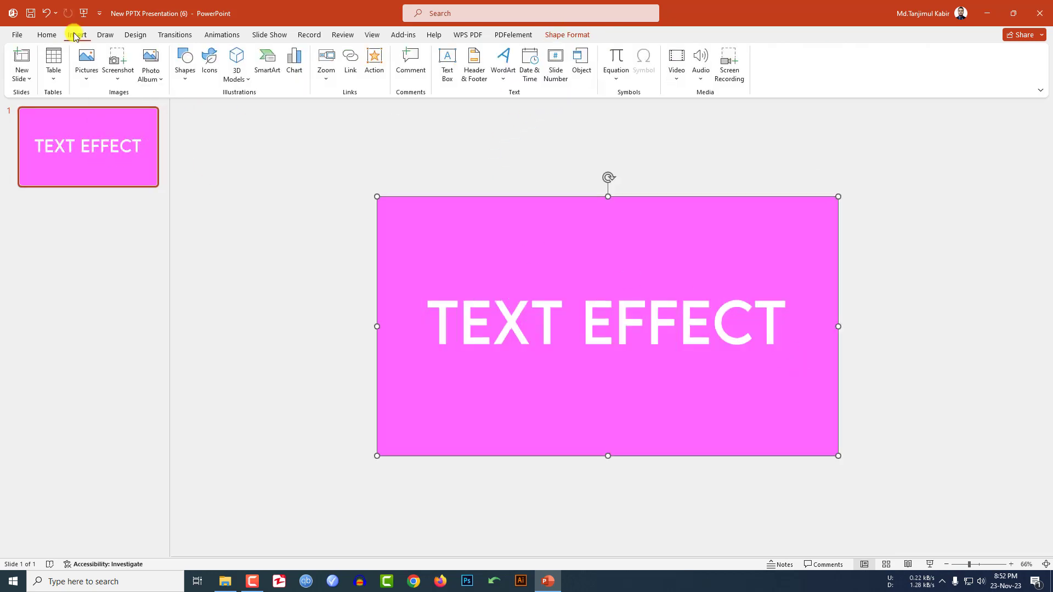
- Draw a thin tall rectangle just right of 'EFFECT'
{"action": "left_click", "coordinate": [187, 81]}
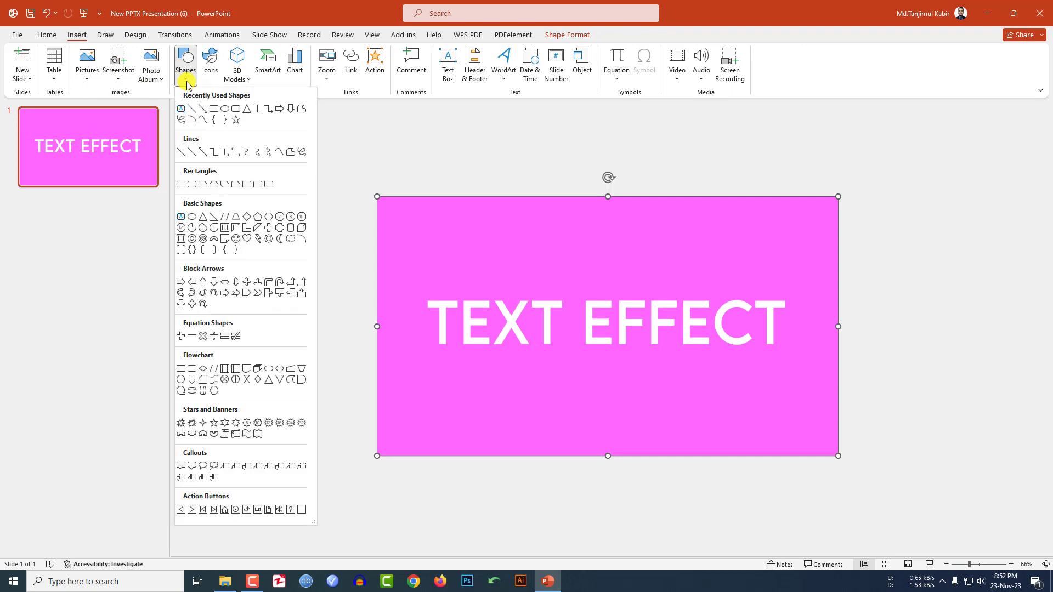
{"action": "left_click", "coordinate": [211, 109]}
{"action": "scroll", "coordinate": [807, 316], "scroll_direction": "up", "scroll_amount": 4}
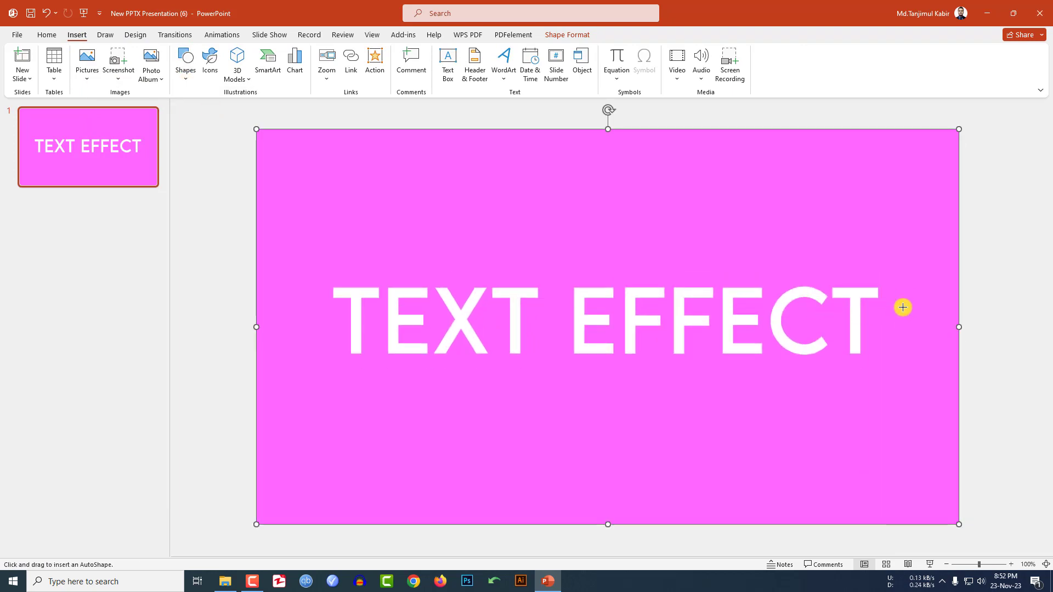
{"action": "left_click_drag", "start_coordinate": [890, 278], "coordinate": [899, 373]}
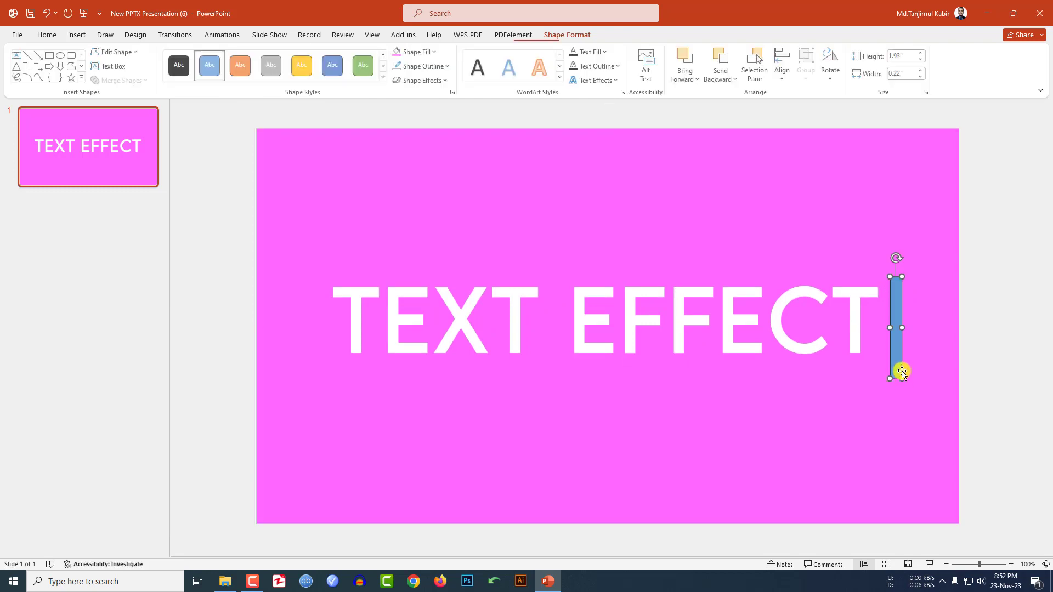
- Give the bar no outline and a navy fill
{"action": "left_click", "coordinate": [423, 66]}
{"action": "left_click", "coordinate": [429, 218]}
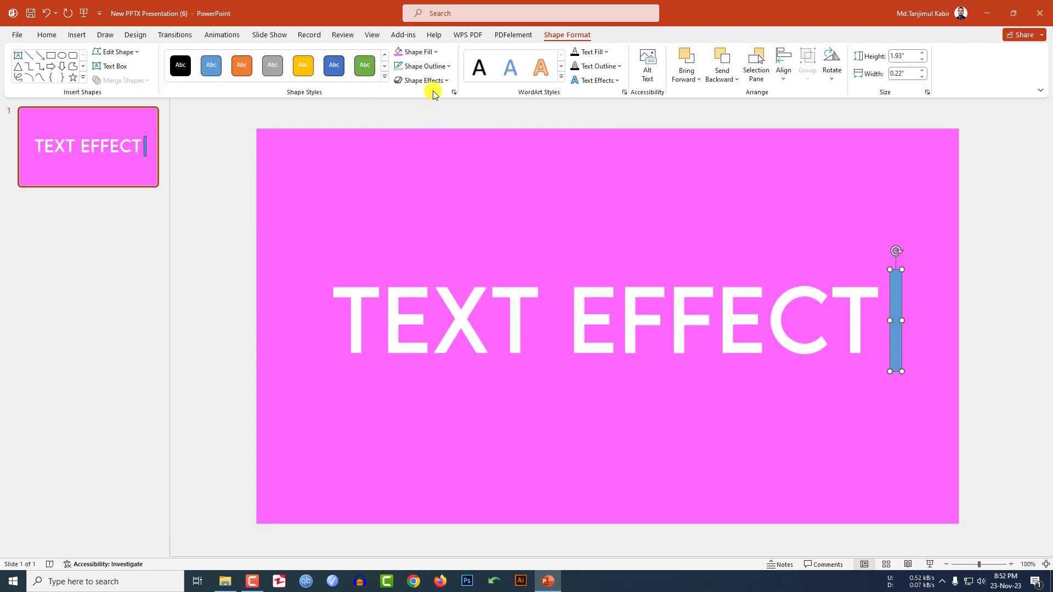
{"action": "left_click", "coordinate": [428, 51]}
{"action": "left_click", "coordinate": [471, 154]}
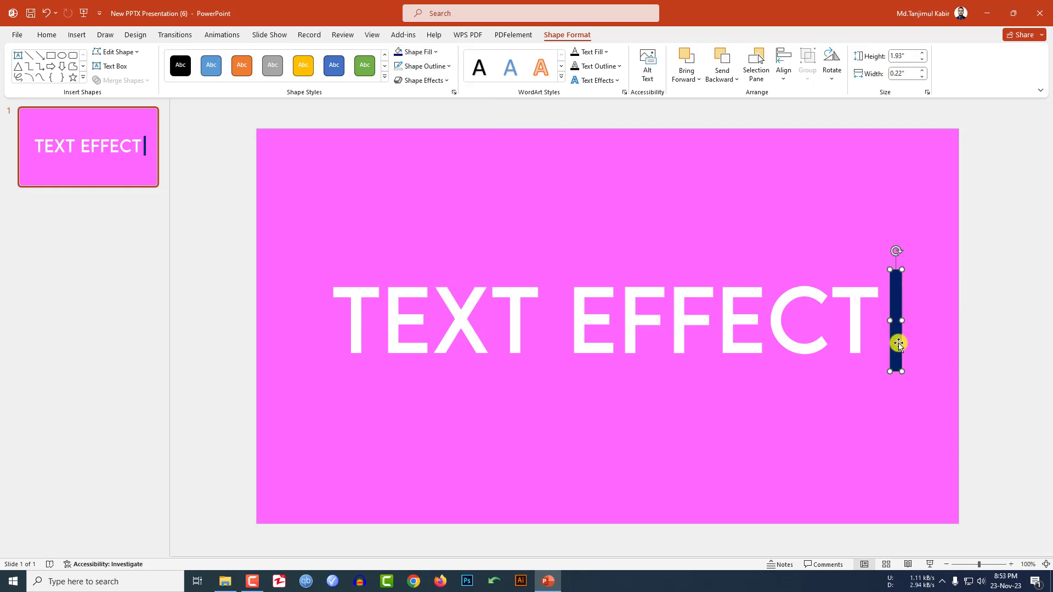
- Stretch the navy bar over the text, then move it right past the slide edge
{"action": "left_click_drag", "start_coordinate": [903, 347], "coordinate": [321, 316]}
{"action": "scroll", "coordinate": [720, 344], "scroll_direction": "down", "scroll_amount": 3}
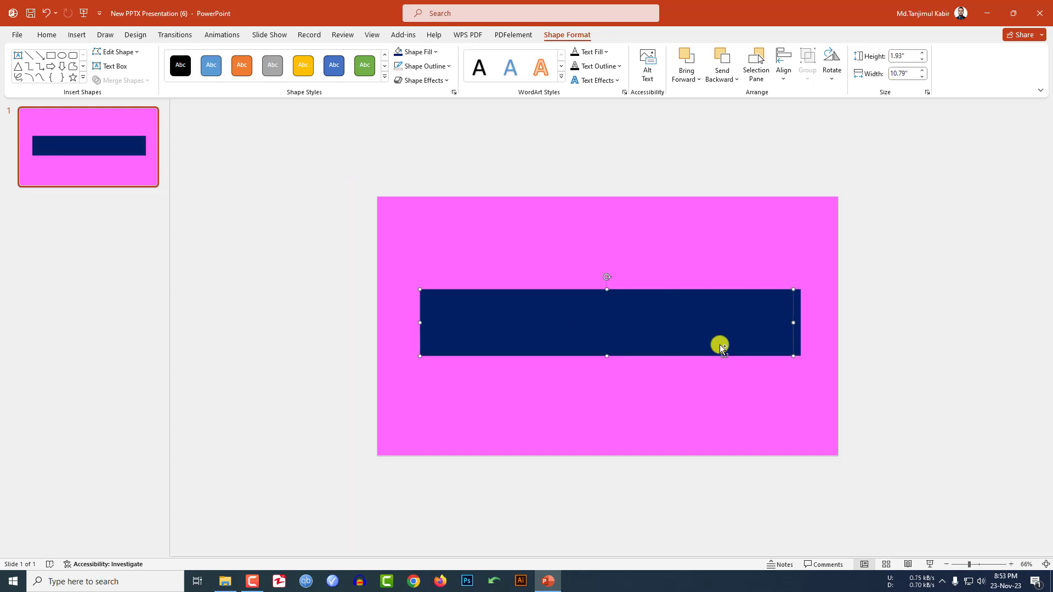
{"action": "scroll", "coordinate": [719, 345], "scroll_direction": "down", "scroll_amount": 2}
{"action": "left_click_drag", "start_coordinate": [635, 331], "coordinate": [932, 331]}
{"action": "key", "text": "Escape"}
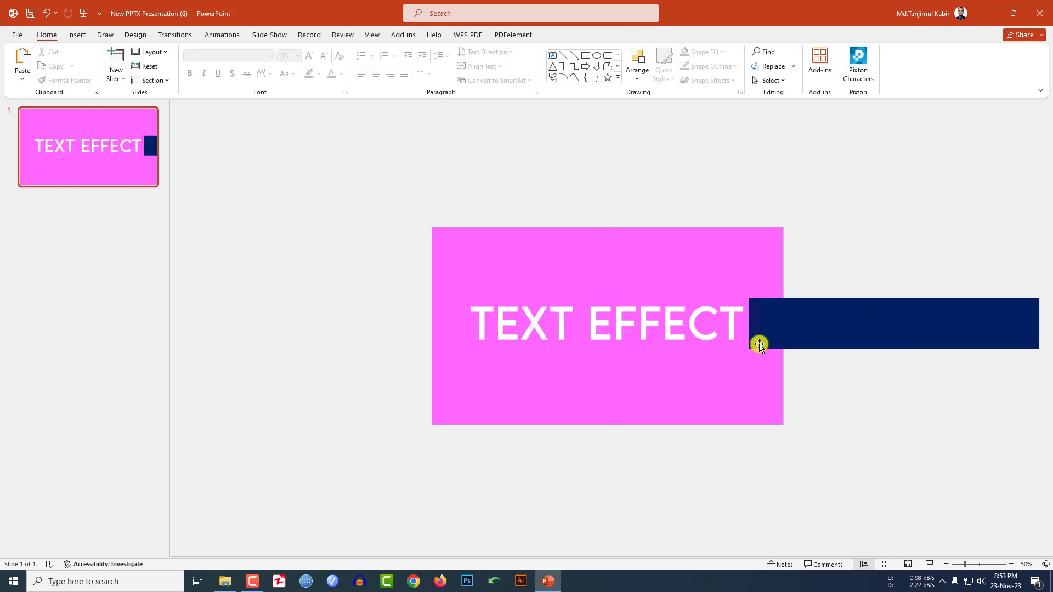
{"action": "scroll", "coordinate": [759, 345], "scroll_direction": "up", "scroll_amount": 2}
- Give the thin strip a Wipe entrance animation
{"action": "left_click", "coordinate": [656, 330]}
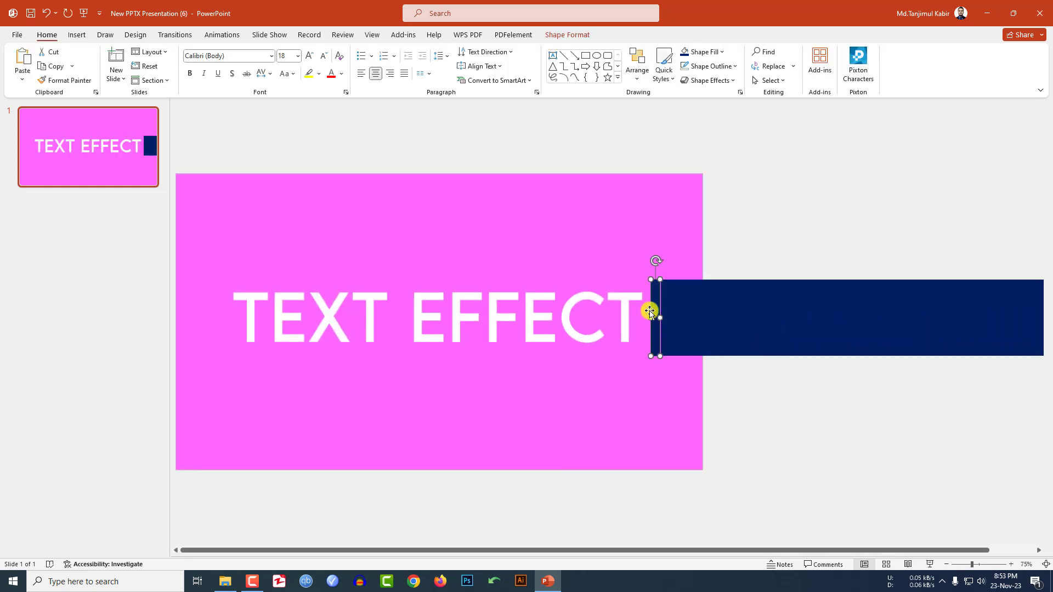
{"action": "left_click", "coordinate": [218, 39]}
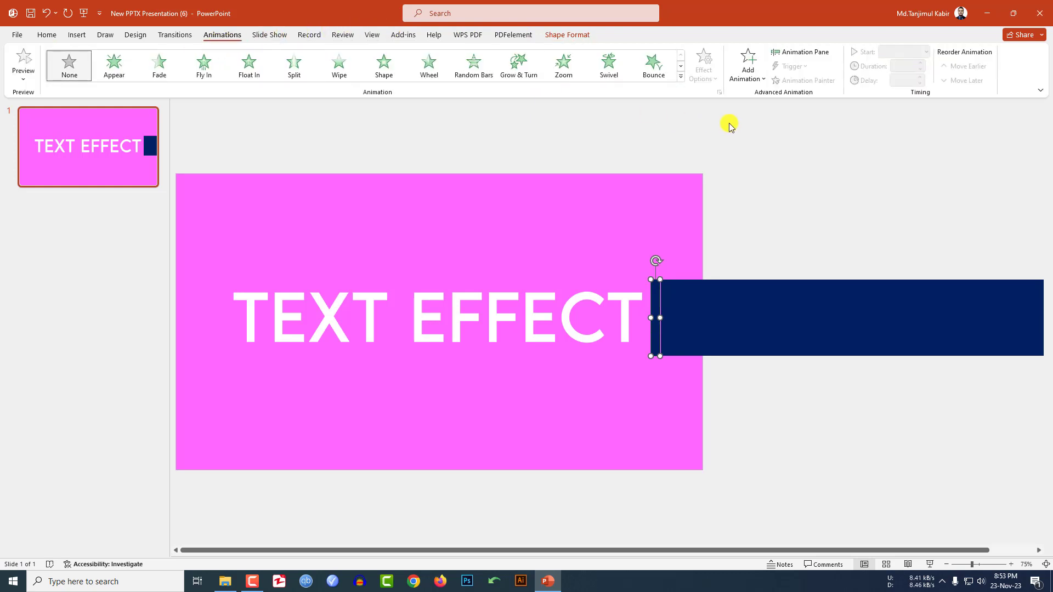
{"action": "left_click", "coordinate": [743, 77]}
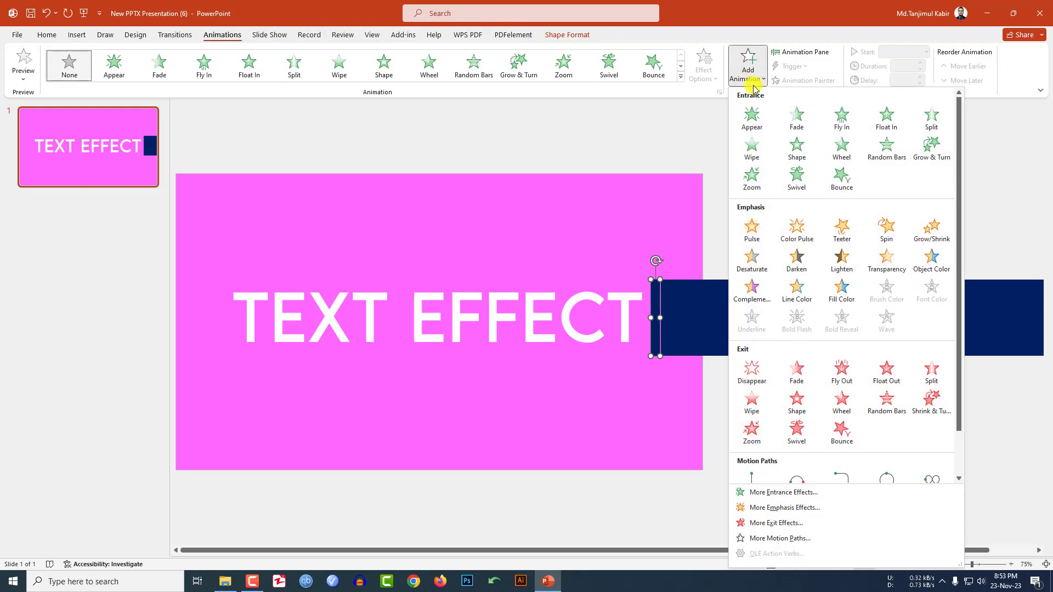
{"action": "left_click", "coordinate": [754, 147]}
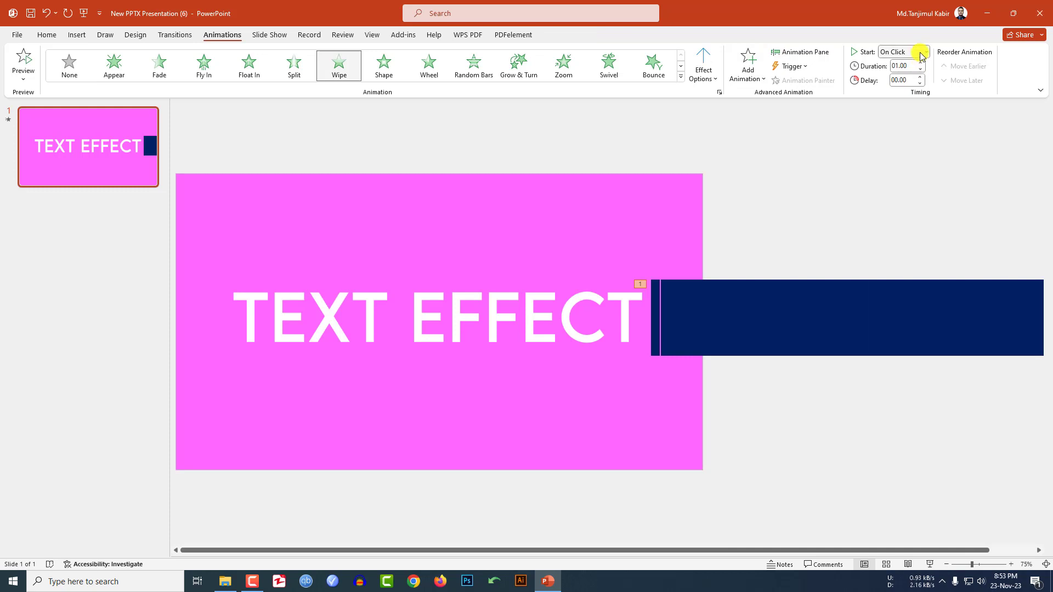
- Add a leftward 3.50-second Lines motion path ending at the text's left edge
{"action": "left_click", "coordinate": [655, 324]}
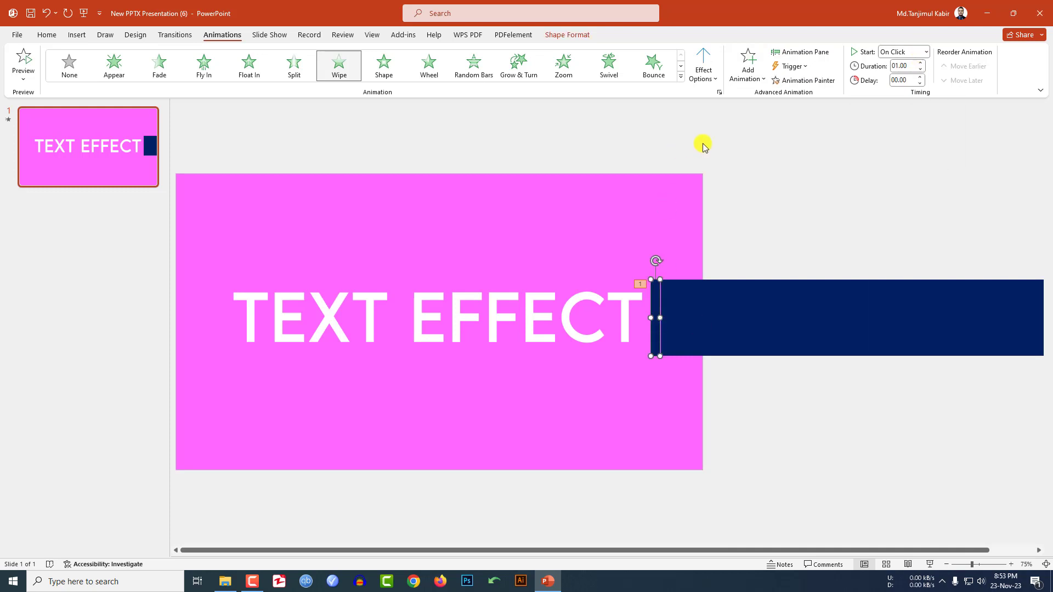
{"action": "left_click", "coordinate": [745, 74]}
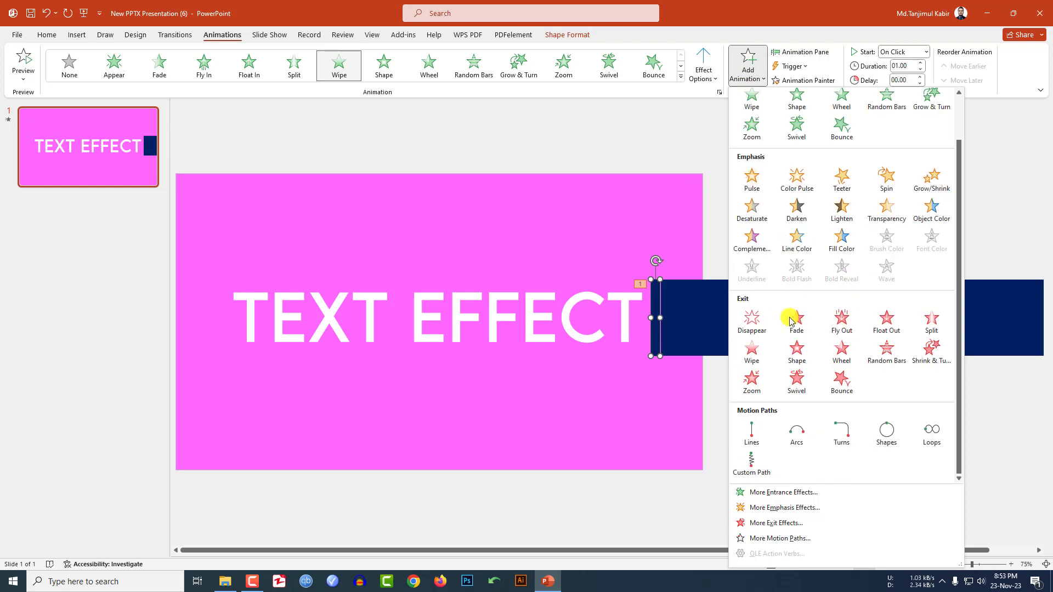
{"action": "left_click", "coordinate": [759, 435]}
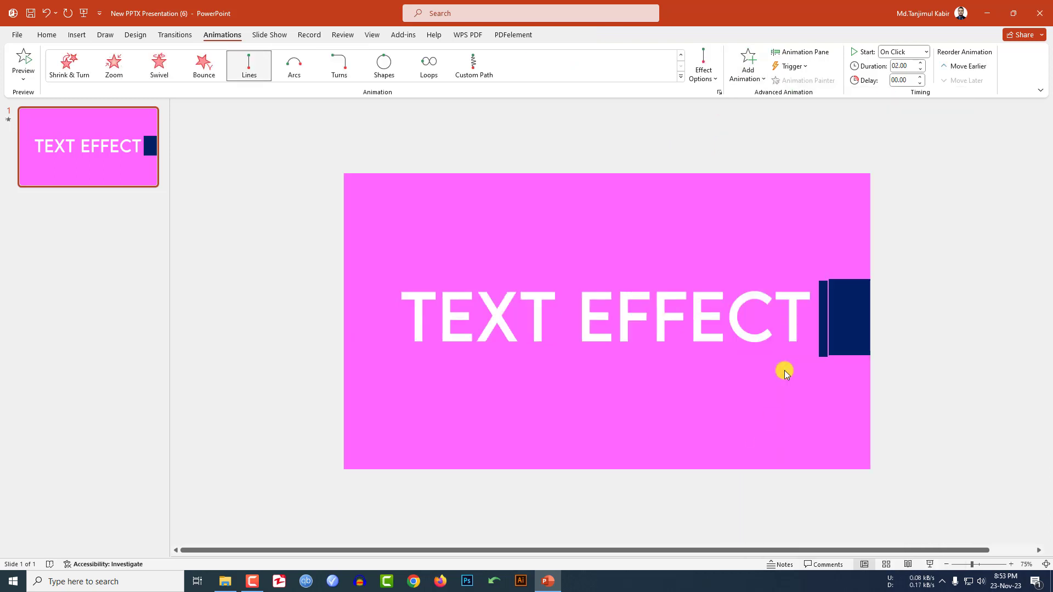
{"action": "left_click", "coordinate": [710, 81]}
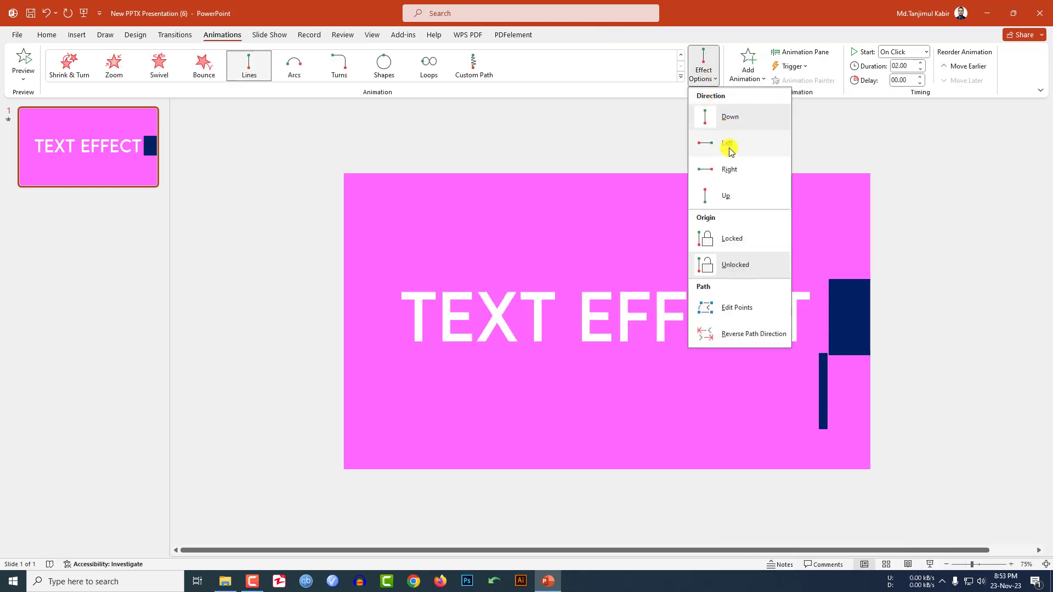
{"action": "left_click", "coordinate": [731, 140]}
{"action": "left_click", "coordinate": [919, 62]}
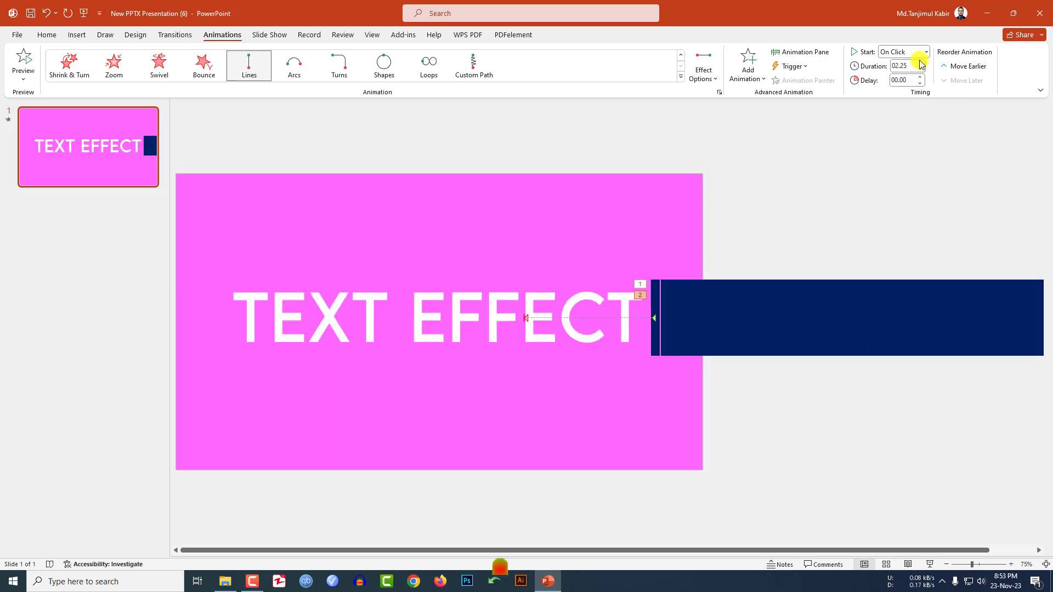
{"action": "left_click", "coordinate": [920, 63]}
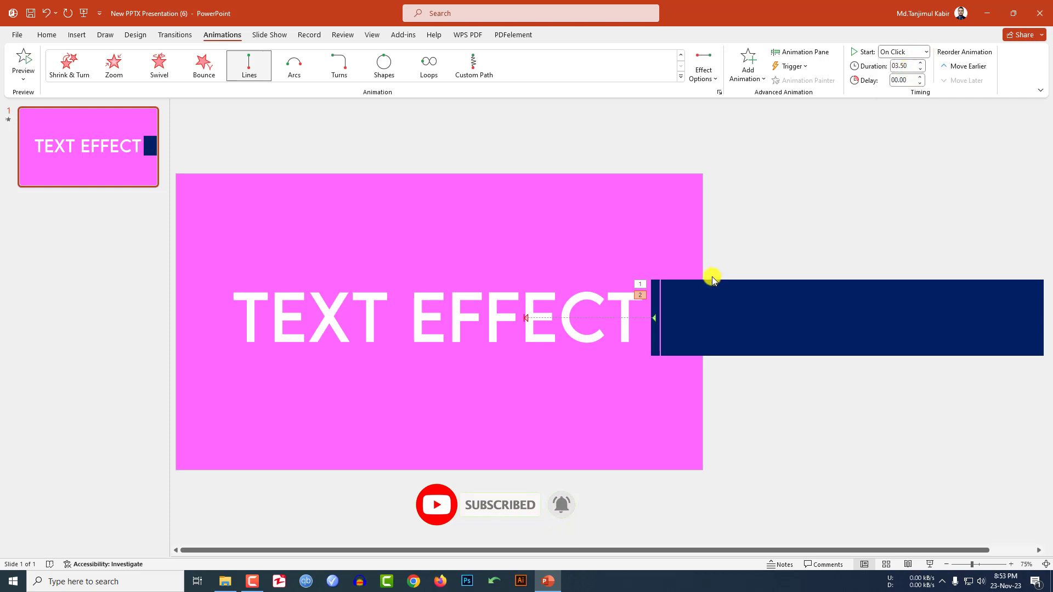
{"action": "left_click_drag", "start_coordinate": [526, 318], "coordinate": [219, 318]}
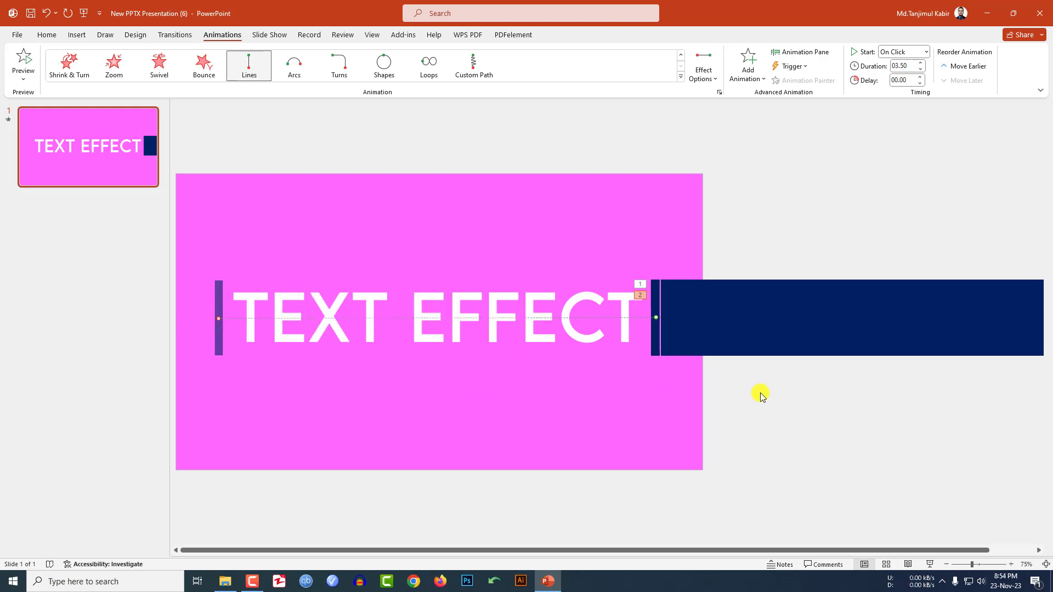
{"action": "left_click", "coordinate": [695, 319]}
{"action": "left_click", "coordinate": [702, 312]}
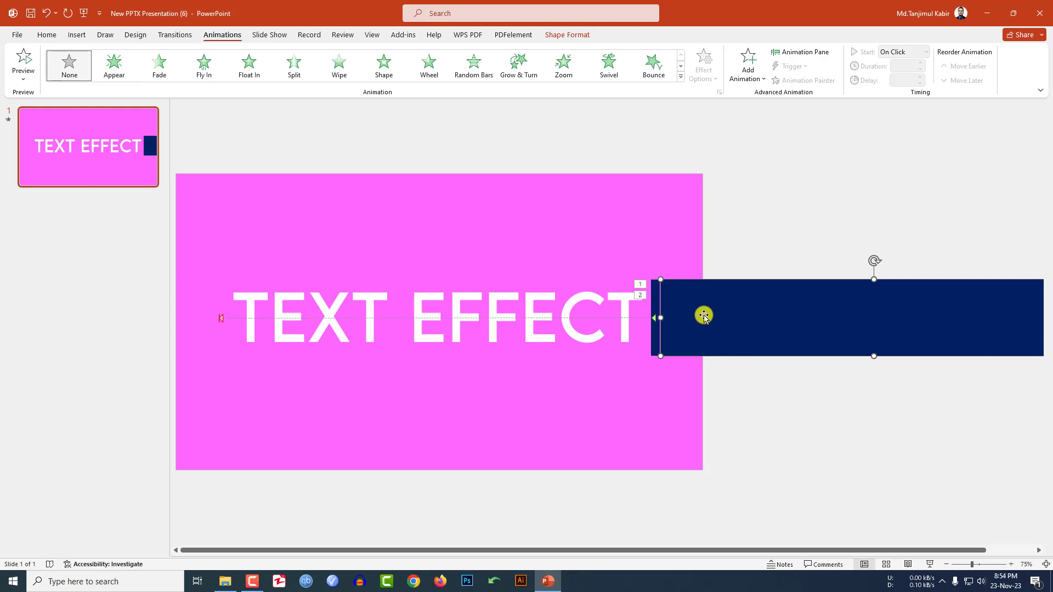
- Give the large navy rectangle a leftward Lines motion path starting With Previous
{"action": "left_click", "coordinate": [750, 76]}
{"action": "scroll", "coordinate": [754, 384], "scroll_direction": "down", "scroll_amount": 2}
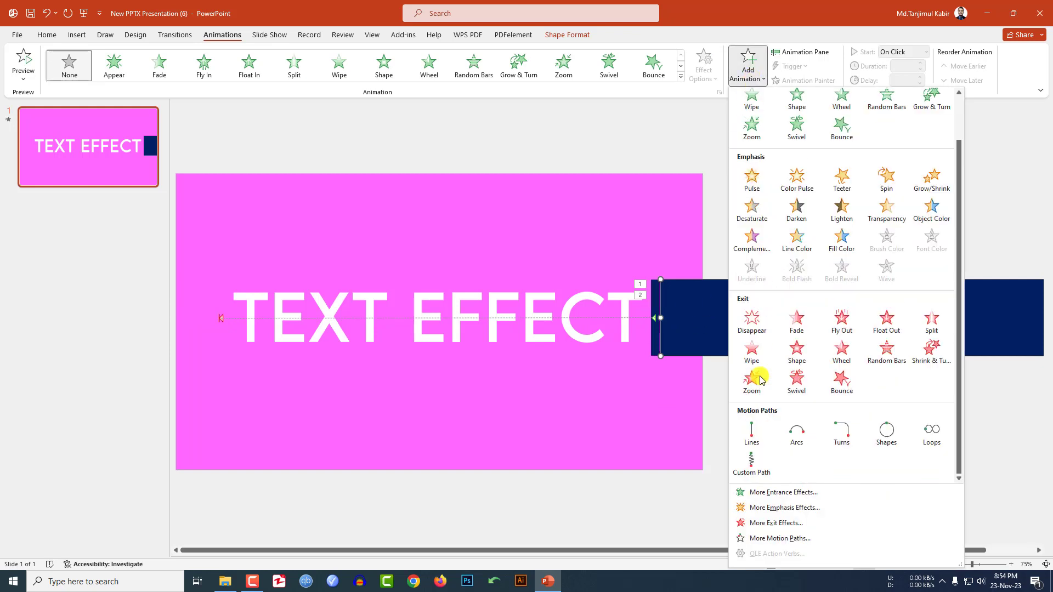
{"action": "left_click", "coordinate": [759, 436]}
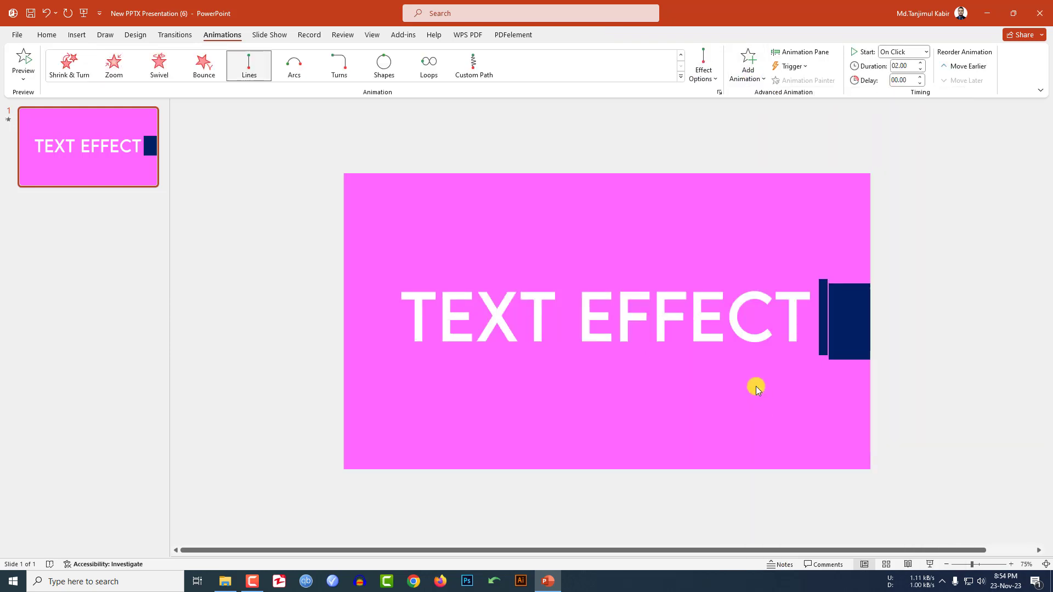
{"action": "left_click", "coordinate": [926, 53]}
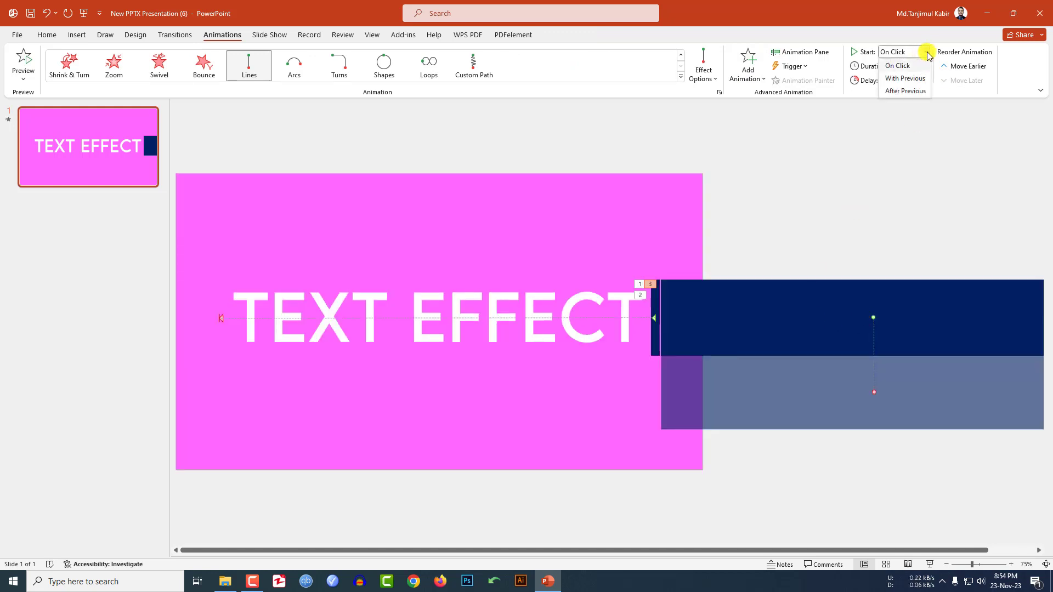
{"action": "left_click", "coordinate": [903, 78]}
{"action": "left_click", "coordinate": [711, 79]}
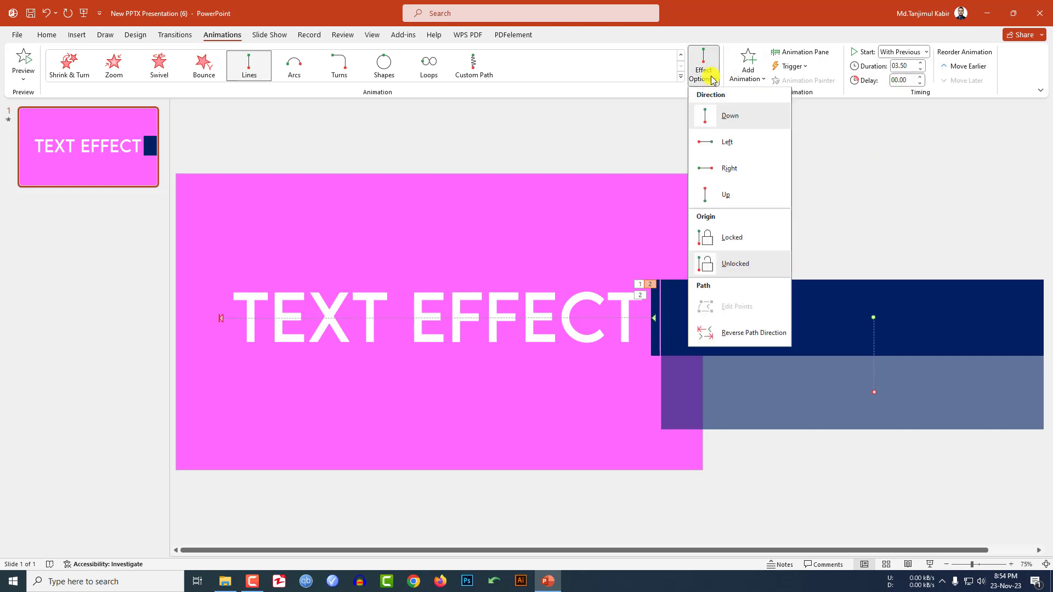
{"action": "left_click", "coordinate": [724, 142]}
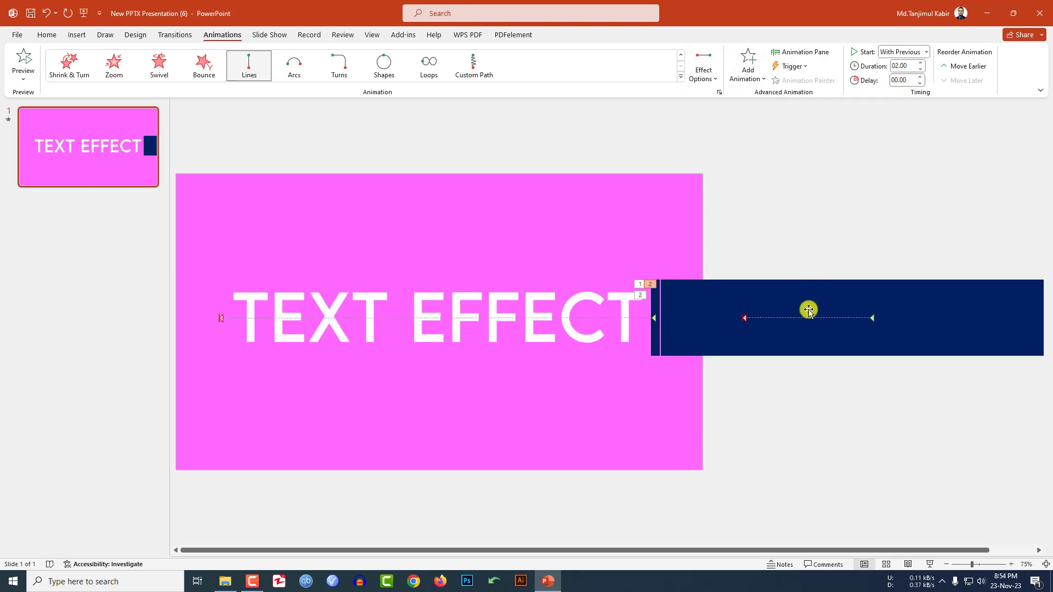
- Drag the rectangle's path end left so it finishes over the text
{"action": "left_click", "coordinate": [745, 319]}
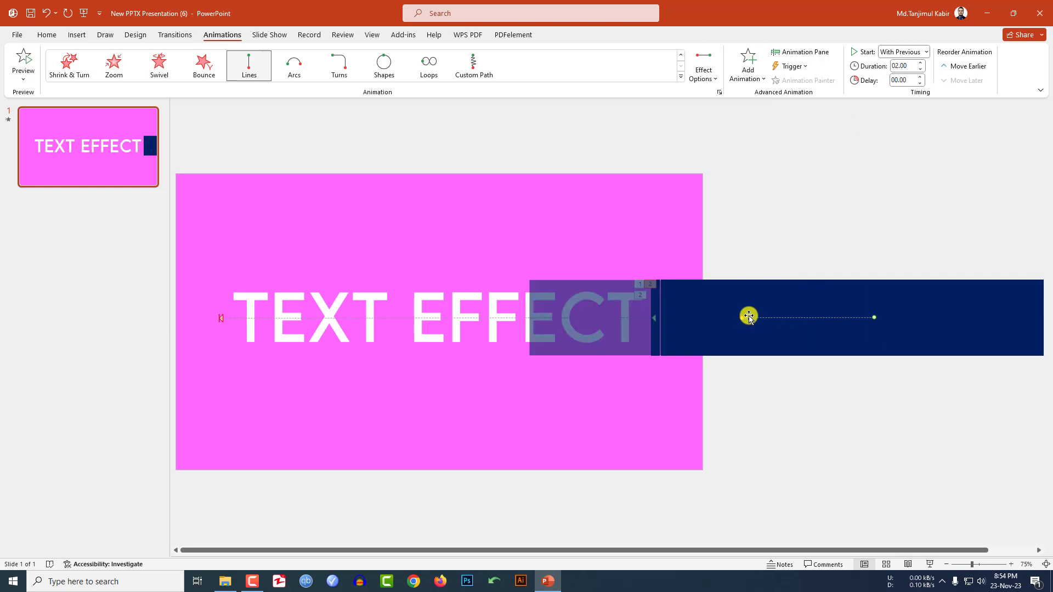
{"action": "left_click_drag", "start_coordinate": [740, 317], "coordinate": [433, 318]}
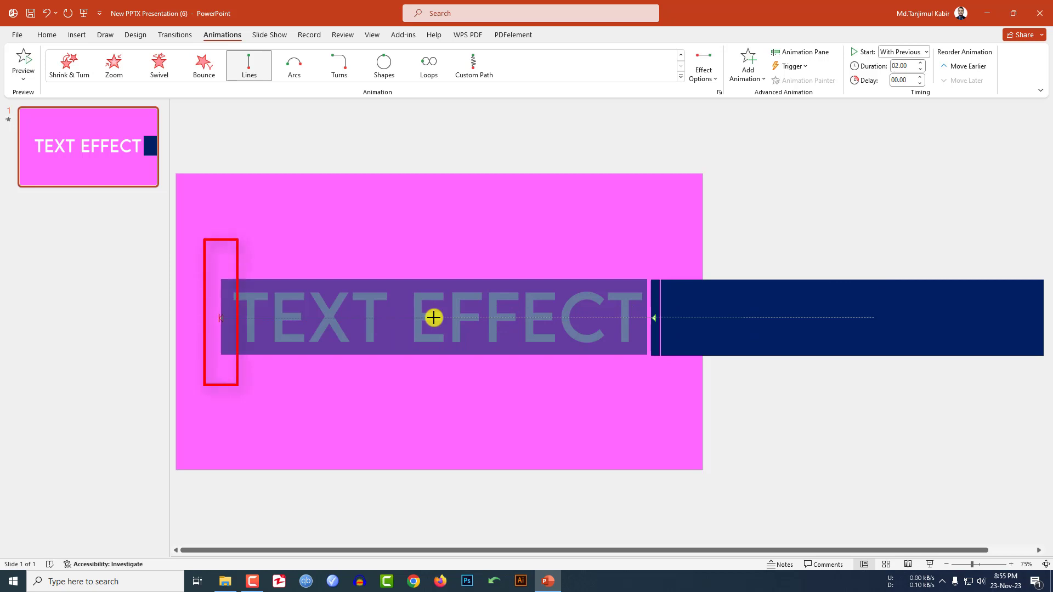
{"action": "left_click_drag", "start_coordinate": [434, 317], "coordinate": [433, 317]}
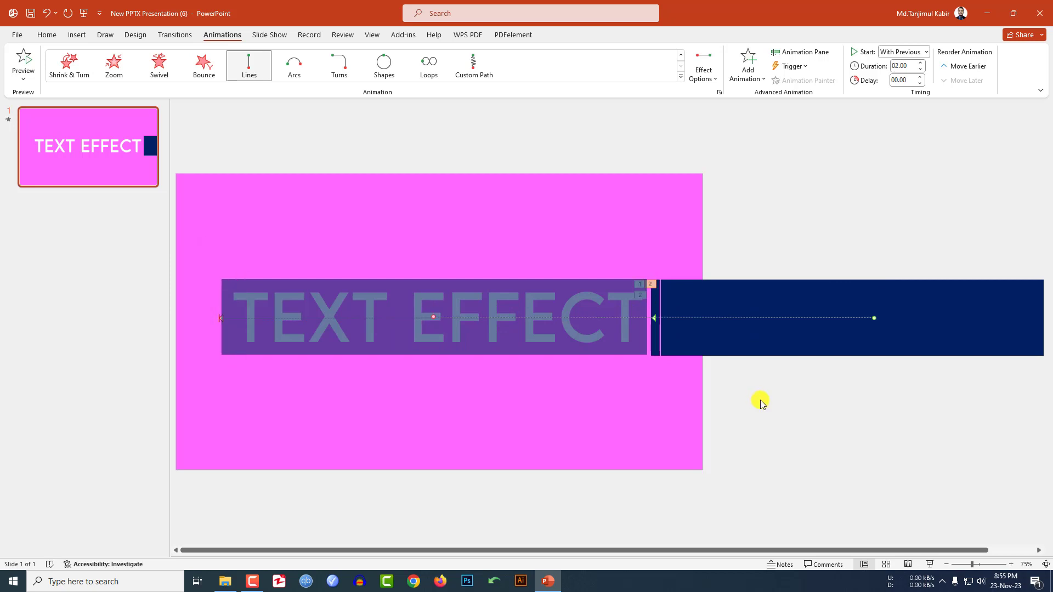
{"action": "left_click", "coordinate": [760, 403]}
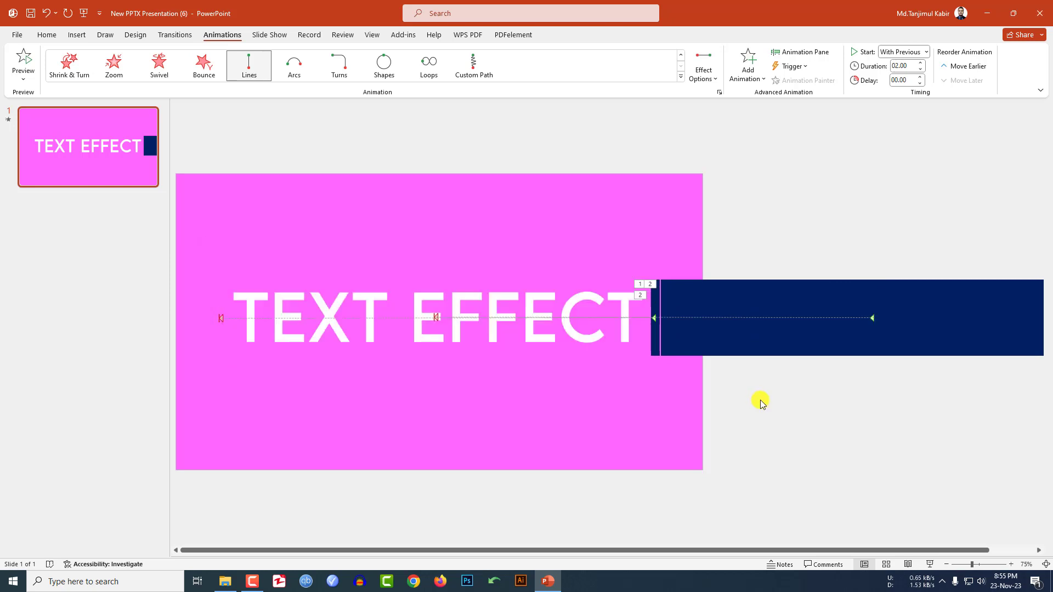
- Give the thin strip a From Top Wipe exit starting After Previous
{"action": "left_click", "coordinate": [655, 342]}
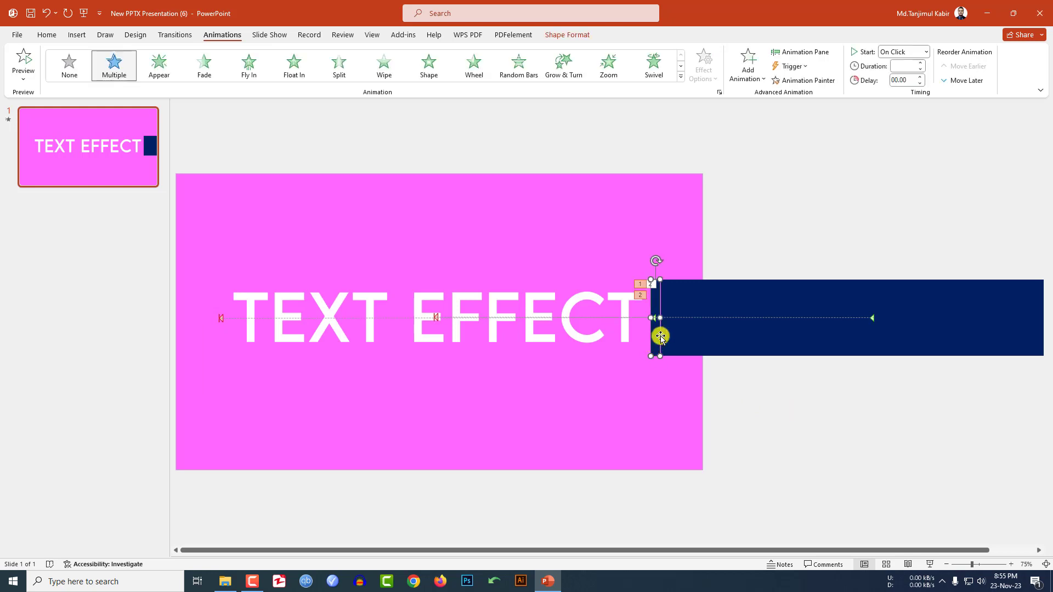
{"action": "left_click", "coordinate": [747, 79]}
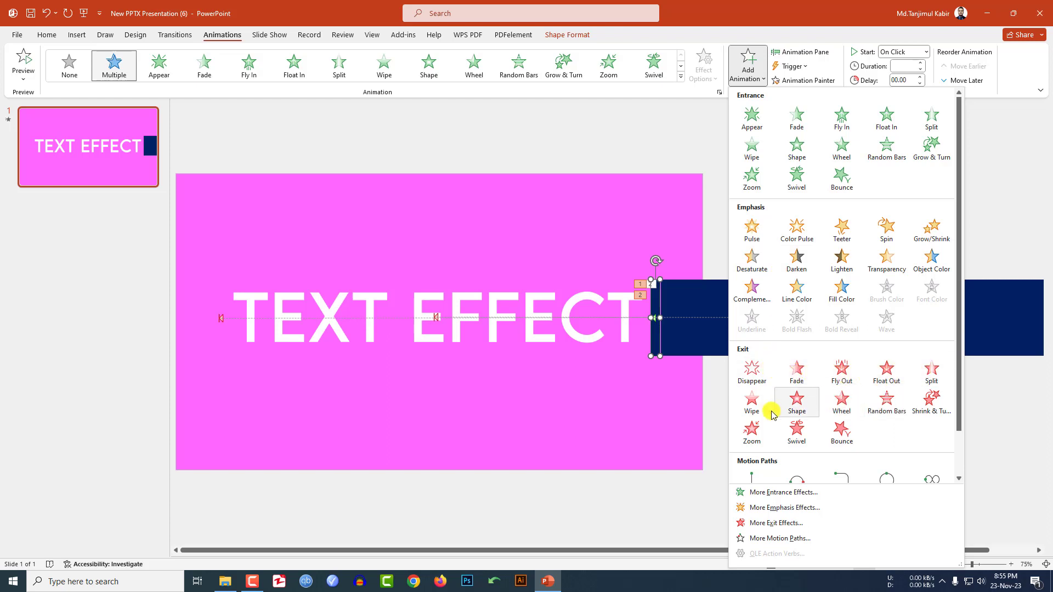
{"action": "left_click", "coordinate": [753, 405]}
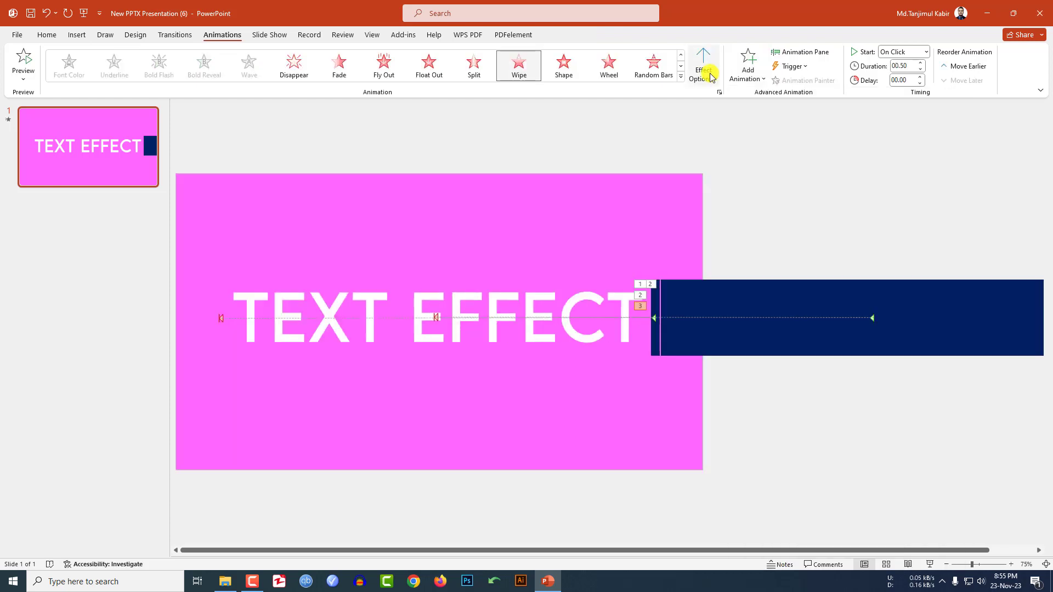
{"action": "left_click", "coordinate": [707, 74]}
{"action": "left_click", "coordinate": [735, 194]}
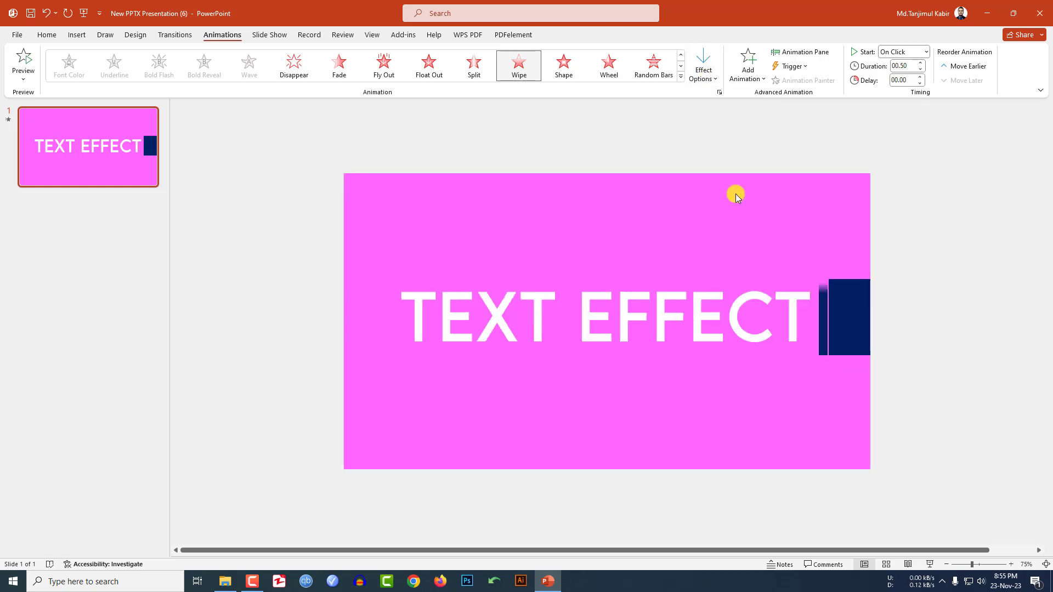
{"action": "left_click", "coordinate": [926, 52]}
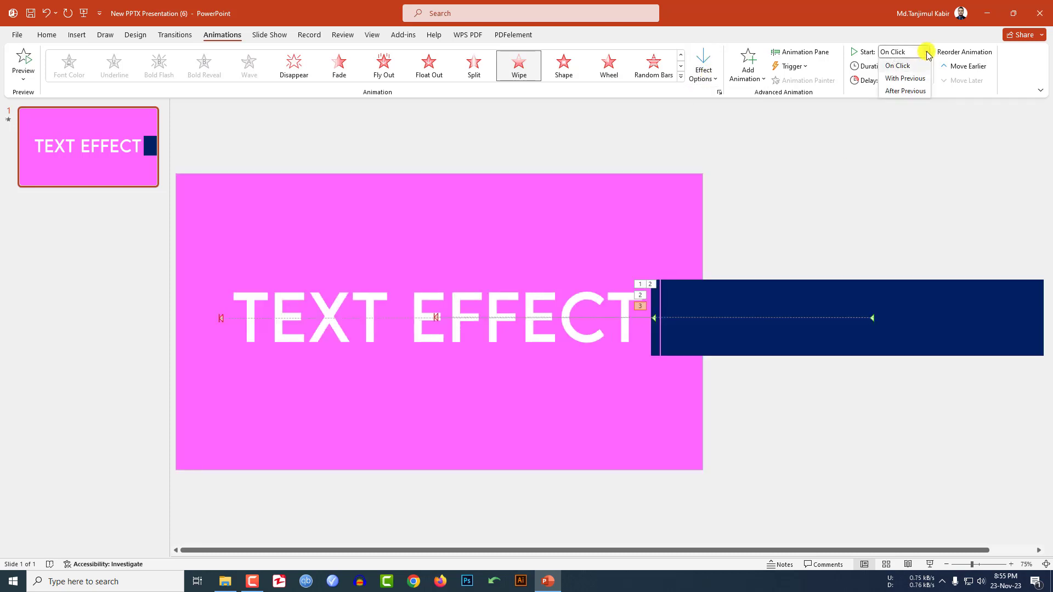
{"action": "left_click", "coordinate": [898, 91]}
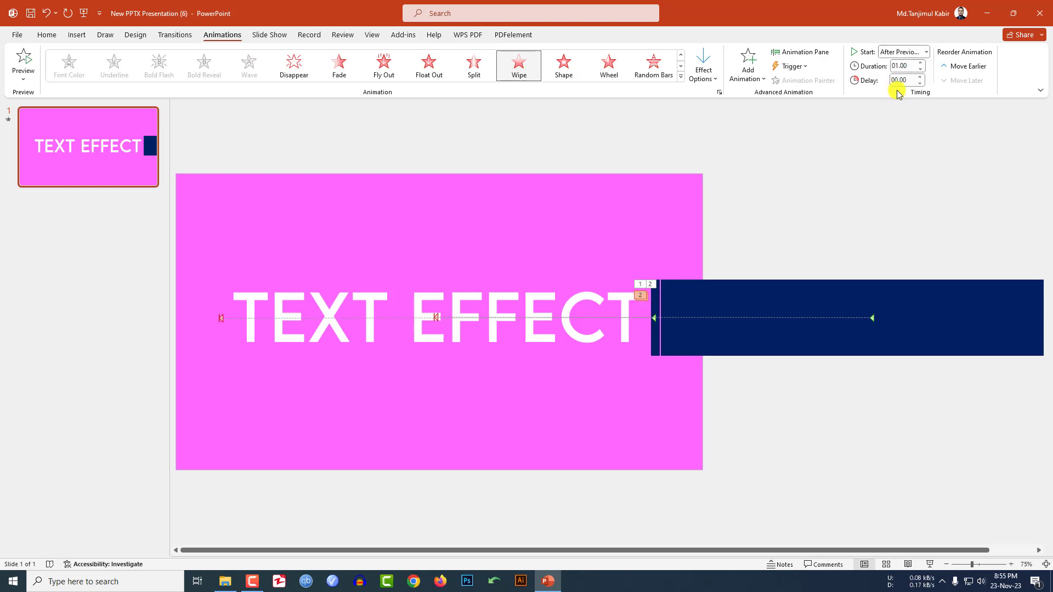
{"action": "left_click", "coordinate": [816, 52]}
{"action": "left_click", "coordinate": [981, 148]}
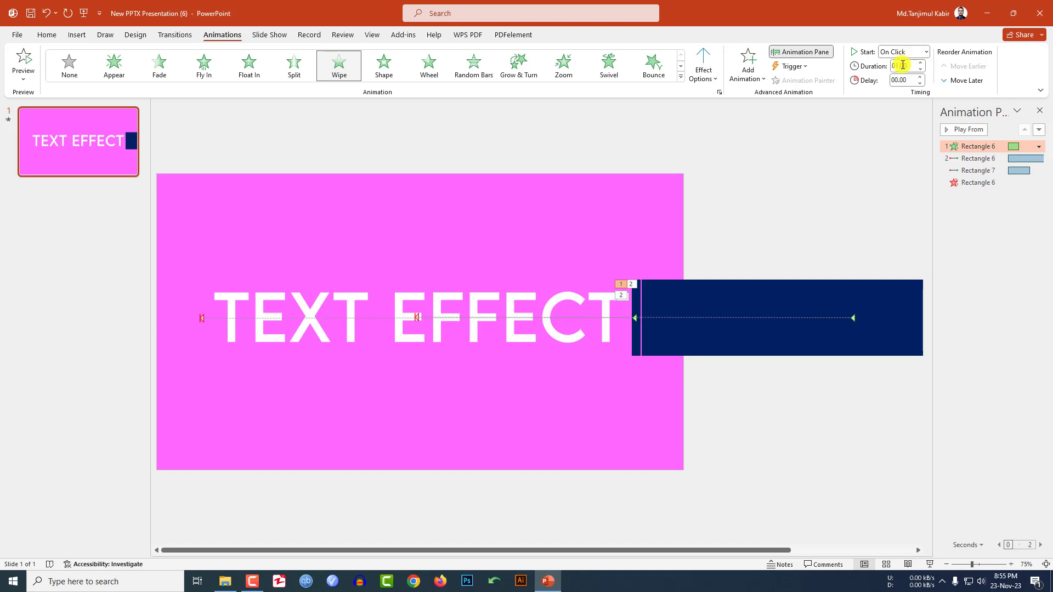
- Set the Rectangle 6 motion path to After Previous with a 3.5-second smooth end
{"action": "left_click", "coordinate": [972, 158]}
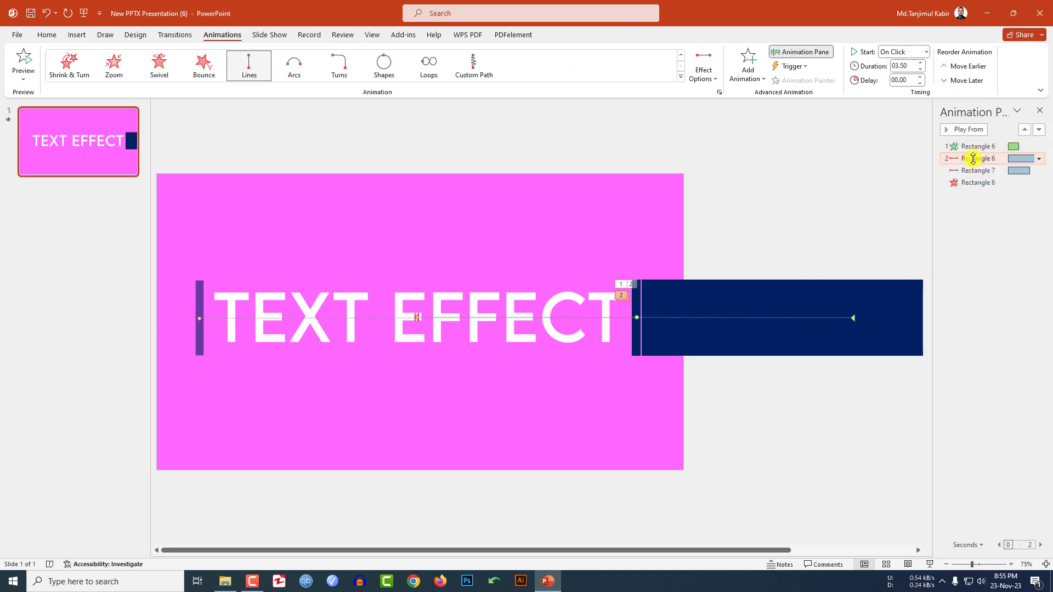
{"action": "left_click", "coordinate": [924, 51]}
{"action": "left_click", "coordinate": [903, 88]}
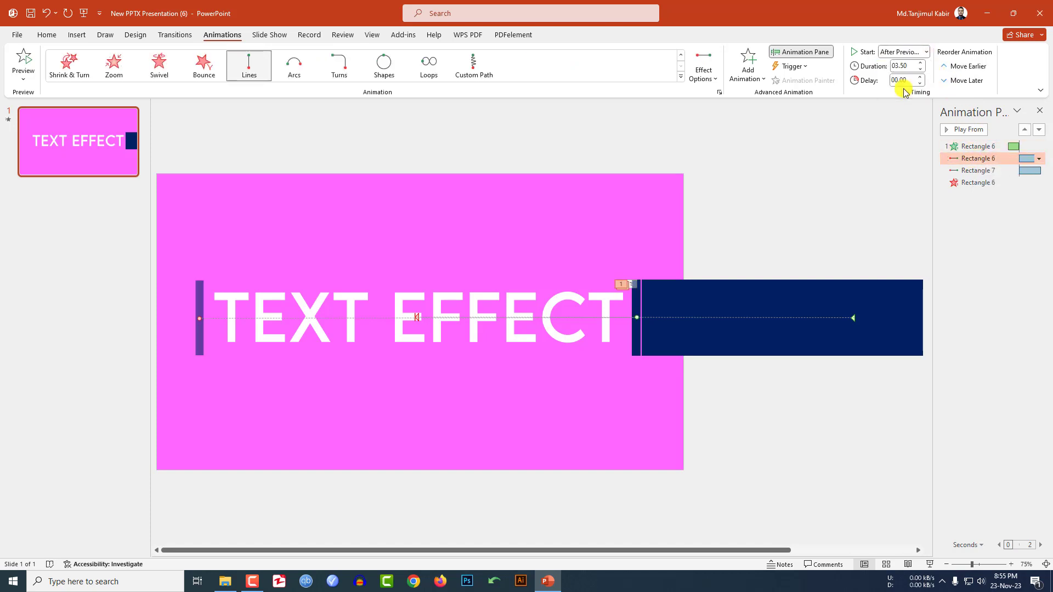
{"action": "left_click", "coordinate": [984, 170]}
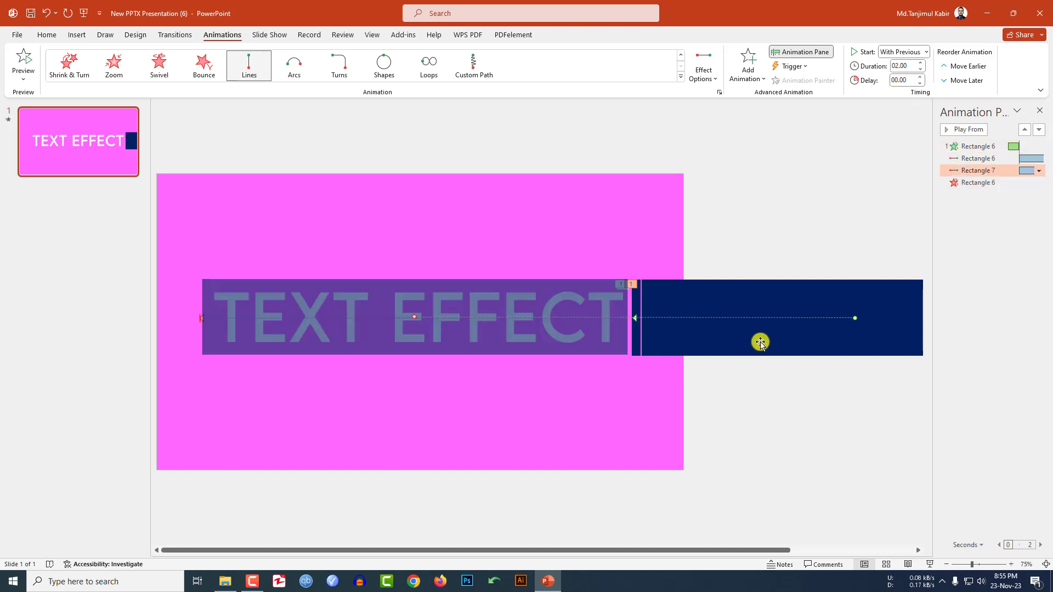
{"action": "left_click", "coordinate": [969, 183]}
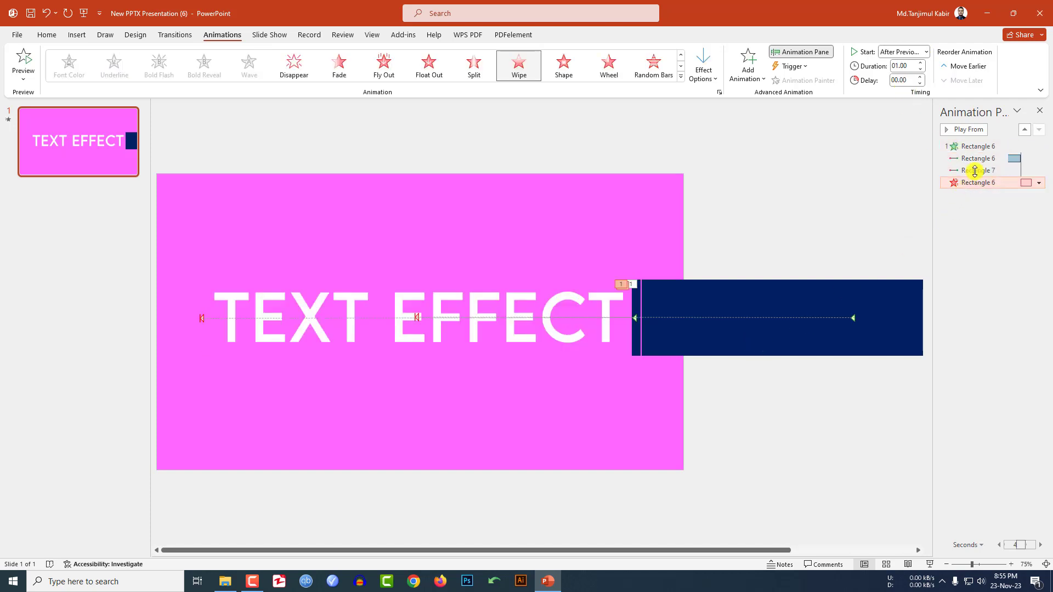
{"action": "left_click", "coordinate": [987, 159]}
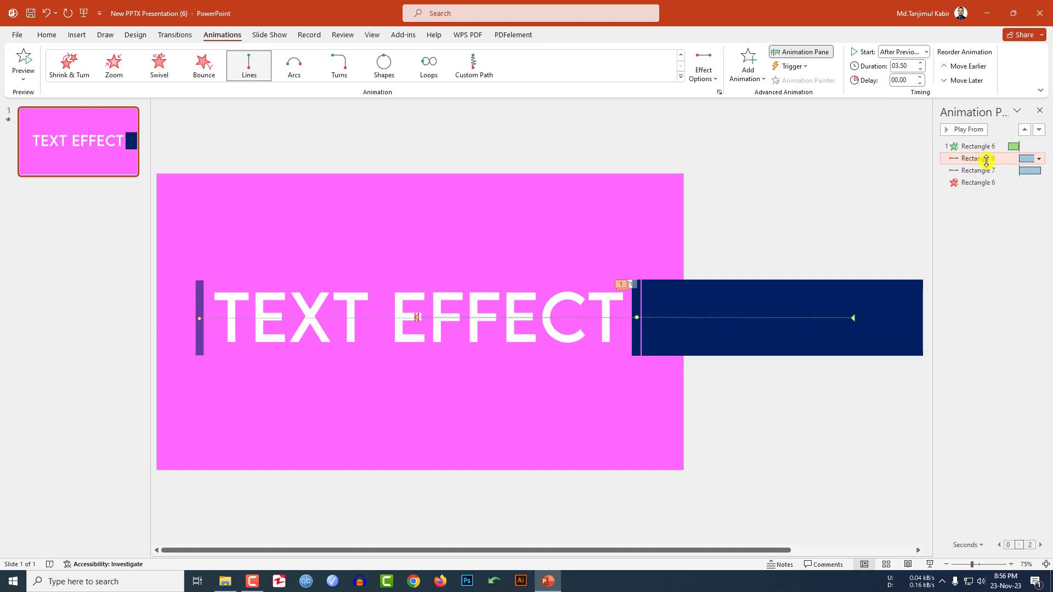
{"action": "left_click", "coordinate": [1038, 159]}
{"action": "left_click", "coordinate": [987, 208]}
{"action": "left_click_drag", "start_coordinate": [525, 265], "coordinate": [540, 262]}
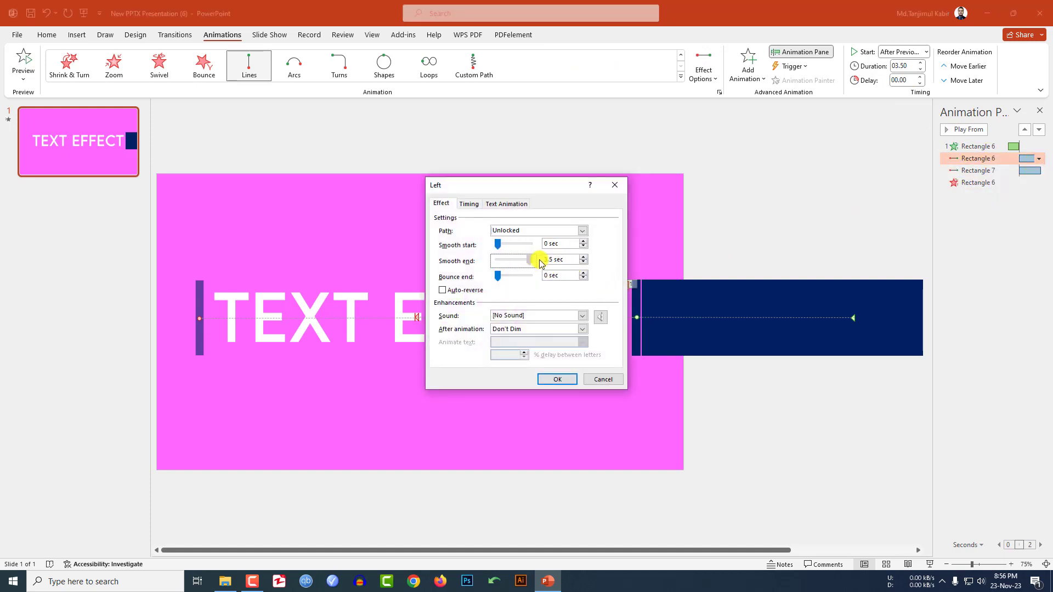
{"action": "left_click", "coordinate": [555, 380]}
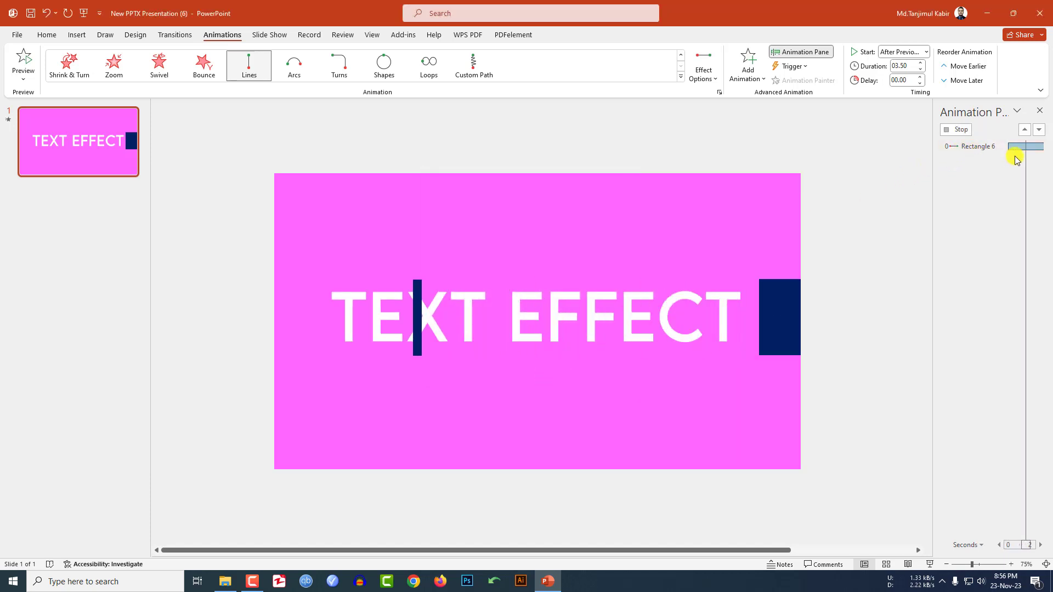
- Give Rectangle 7's motion path a 3.5-second smooth end too
{"action": "left_click", "coordinate": [984, 170]}
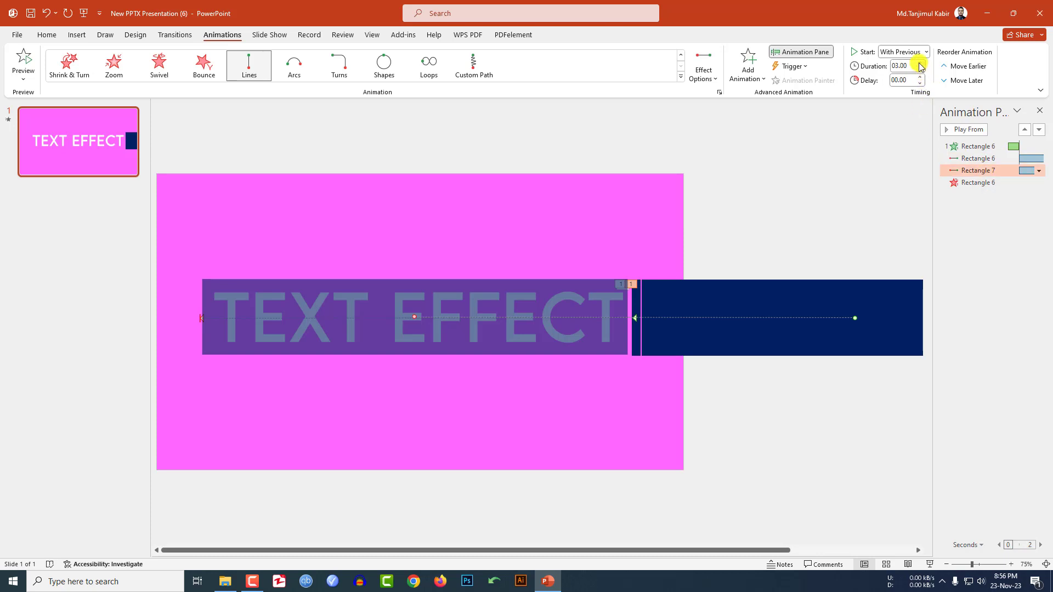
{"action": "left_click", "coordinate": [1039, 171]}
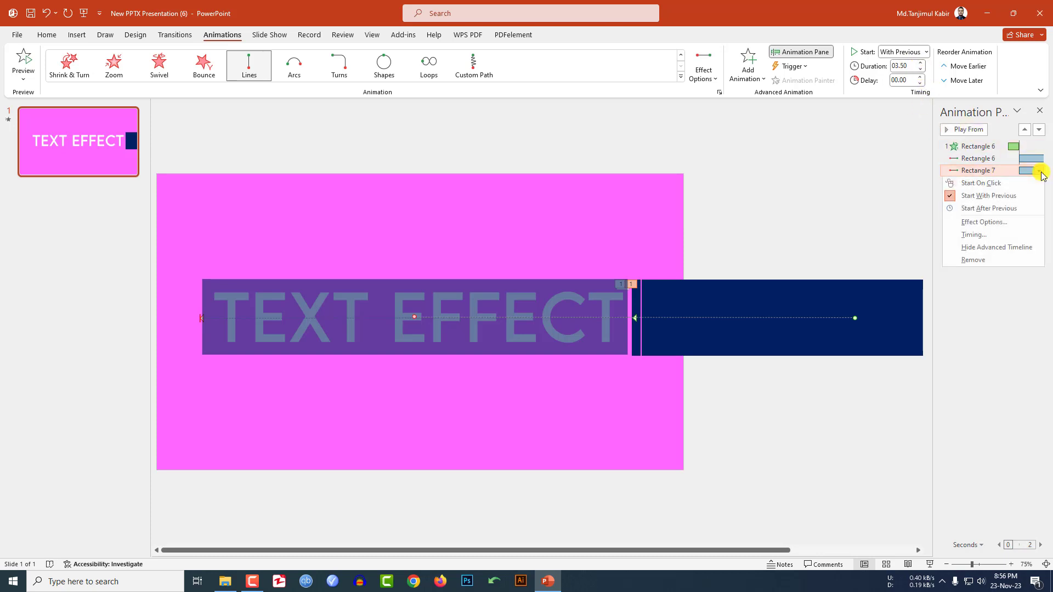
{"action": "left_click", "coordinate": [1009, 217]}
{"action": "left_click_drag", "start_coordinate": [513, 259], "coordinate": [530, 262]}
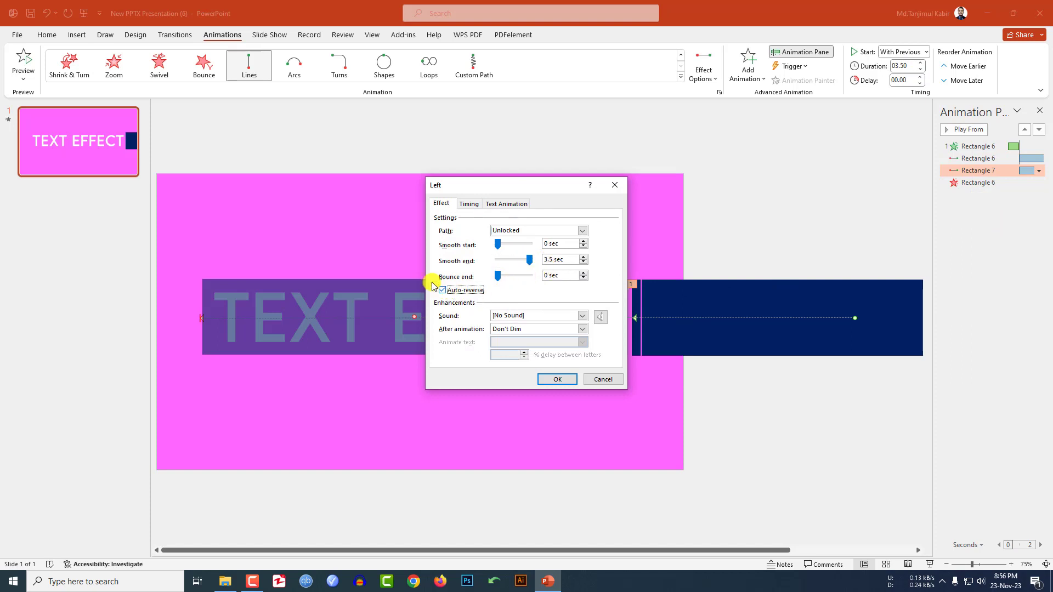
{"action": "left_click", "coordinate": [555, 383]}
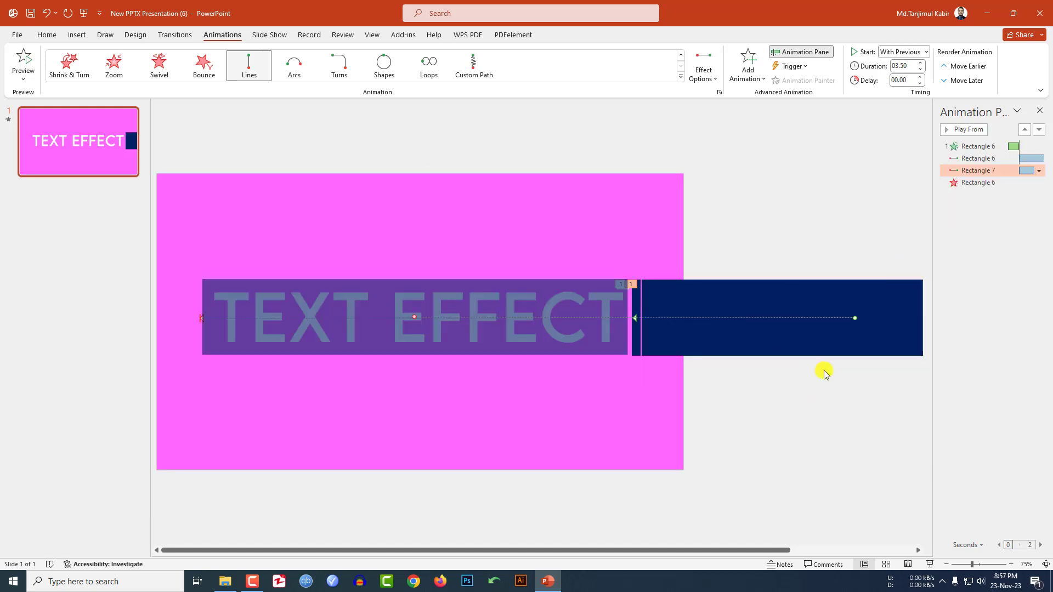
- Send the navy rectangle behind the pink shape, undoing an accidental nudge
{"action": "right_click", "coordinate": [789, 345]}
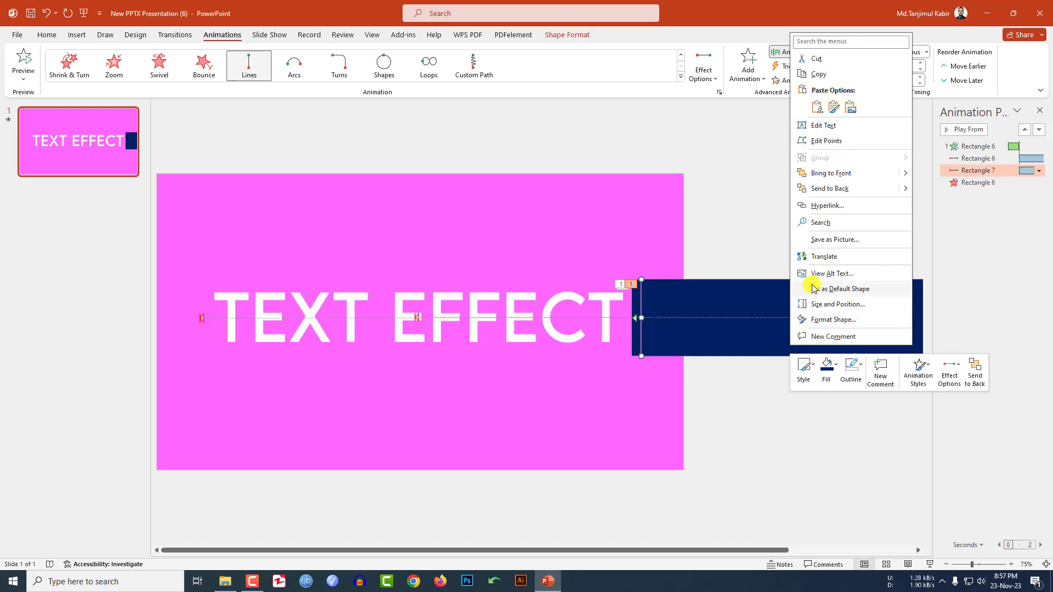
{"action": "left_click", "coordinate": [830, 196]}
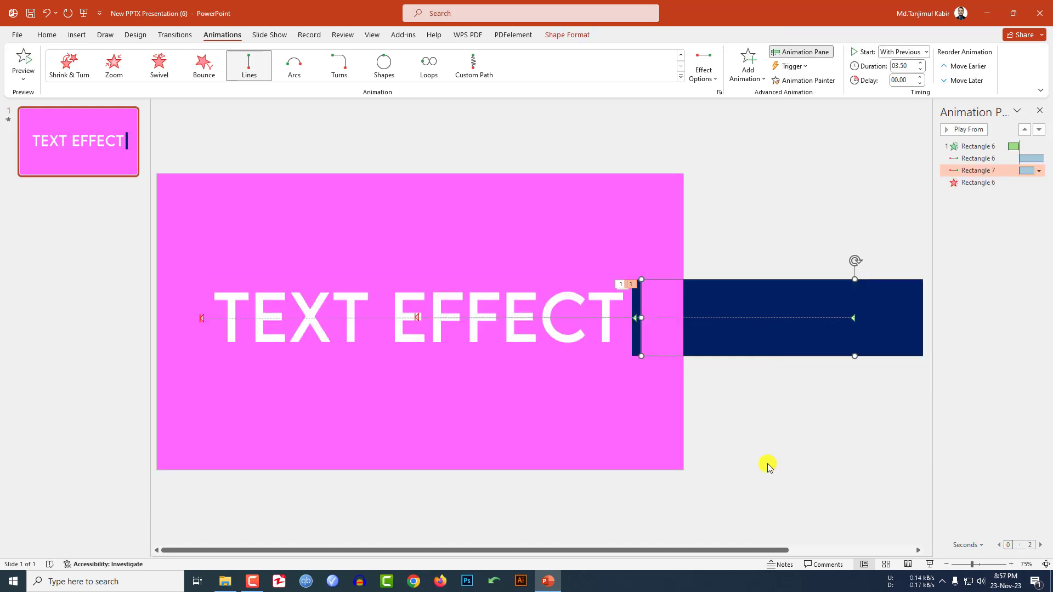
{"action": "left_click", "coordinate": [453, 220]}
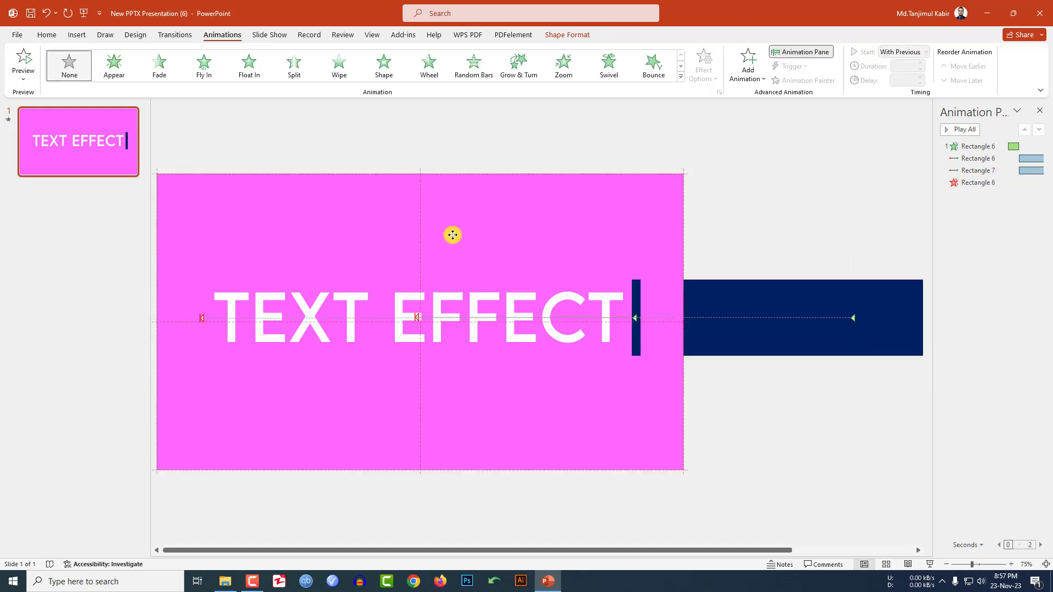
{"action": "key", "text": "Down"}
{"action": "key", "text": "Down"}
{"action": "key", "text": "Down"}
{"action": "key", "text": "Down"}
{"action": "key", "text": "Down"}
{"action": "key", "text": "Down"}
{"action": "key", "text": "Down"}
{"action": "key", "text": "Down"}
{"action": "key", "text": "Down"}
{"action": "key", "text": "Down"}
{"action": "key", "text": "Down"}
{"action": "key", "text": "Down"}
{"action": "key", "text": "Down"}
{"action": "key", "text": "ctrl+z"}
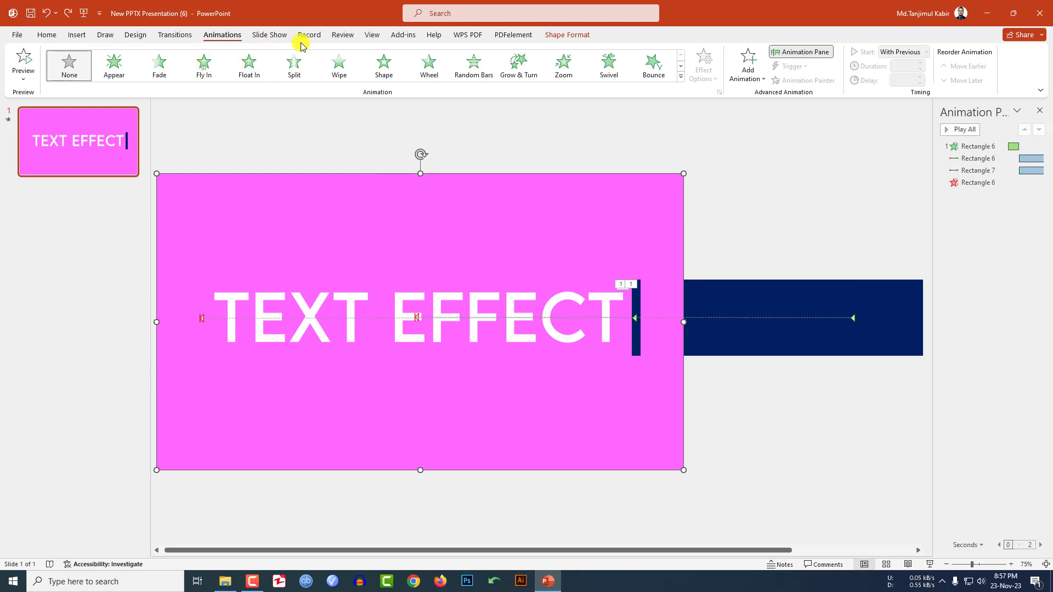
- Fill the slide background with the recent pink and play the slide show
{"action": "left_click", "coordinate": [136, 36]}
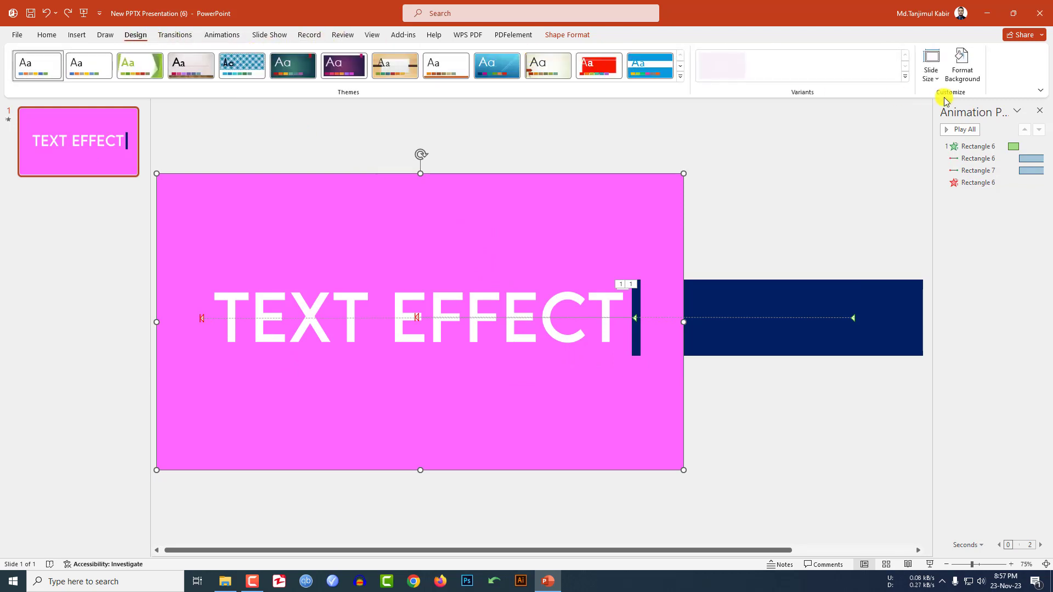
{"action": "left_click", "coordinate": [960, 71]}
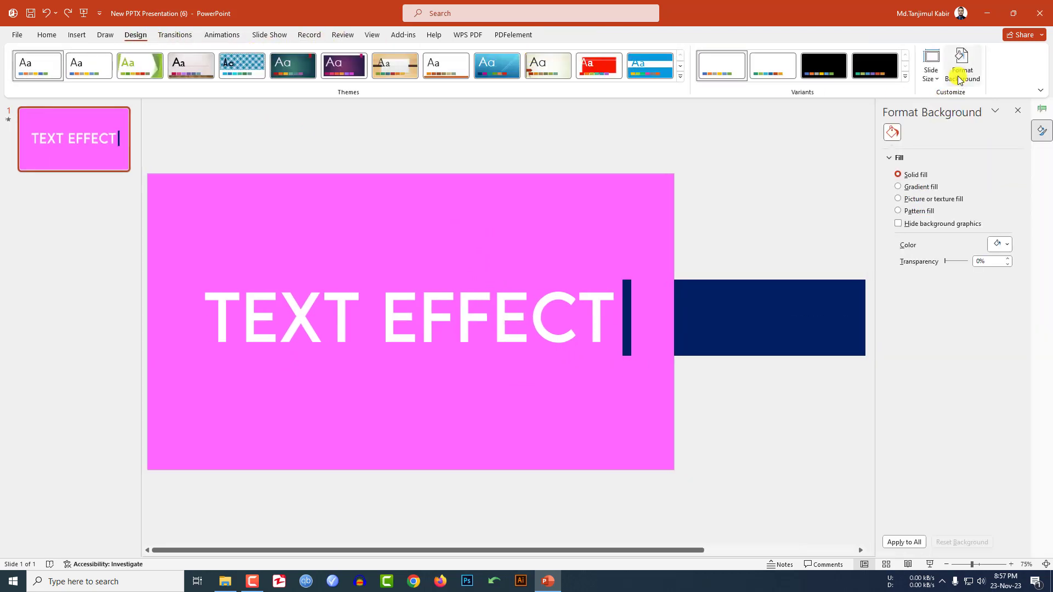
{"action": "left_click", "coordinate": [1005, 248]}
{"action": "left_click", "coordinate": [963, 394]}
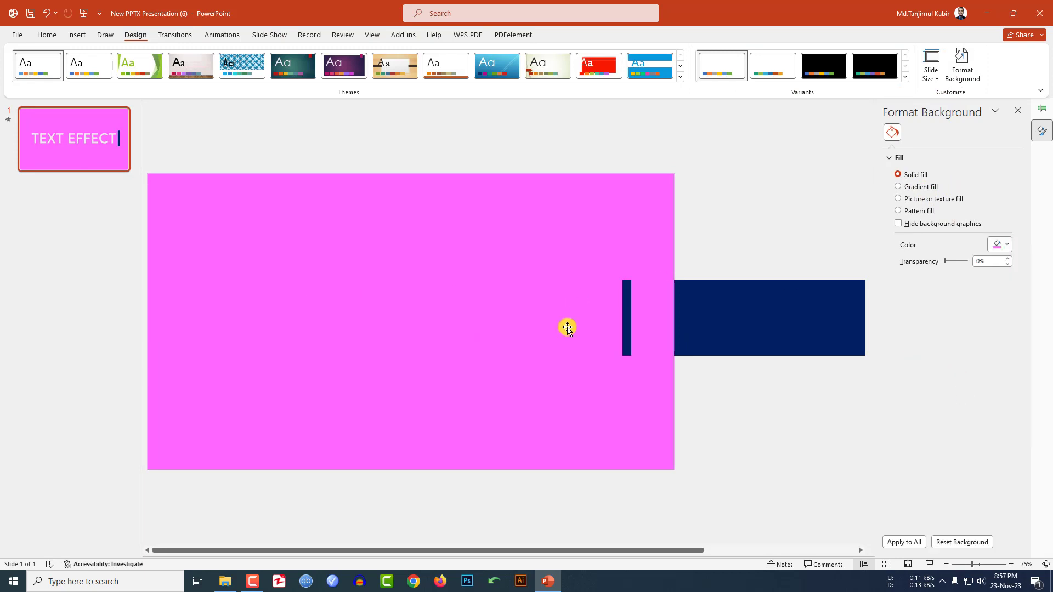
{"action": "left_click", "coordinate": [931, 564]}
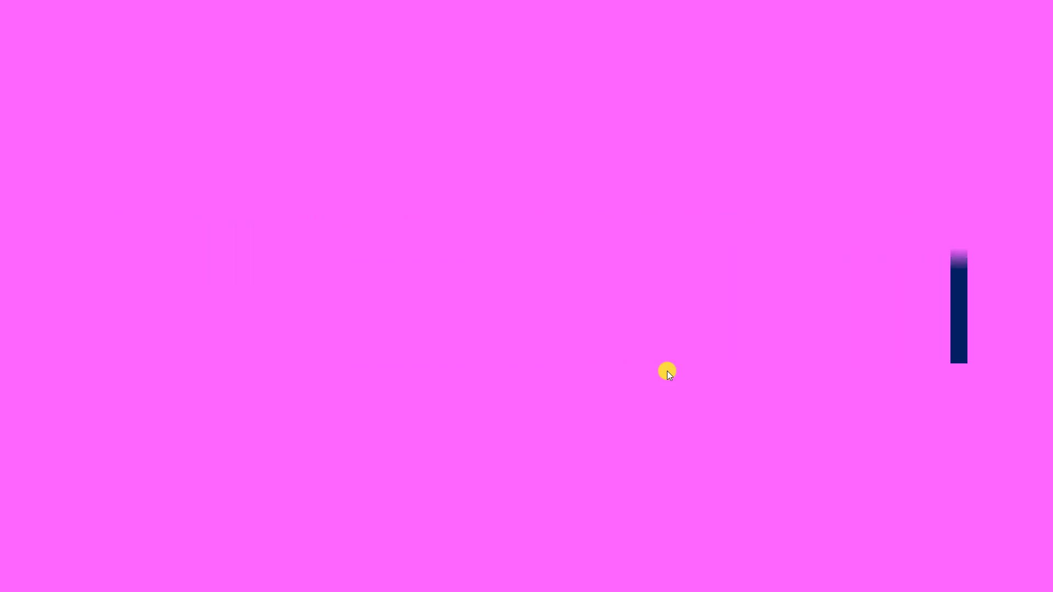
{"action": "key", "text": "Escape"}
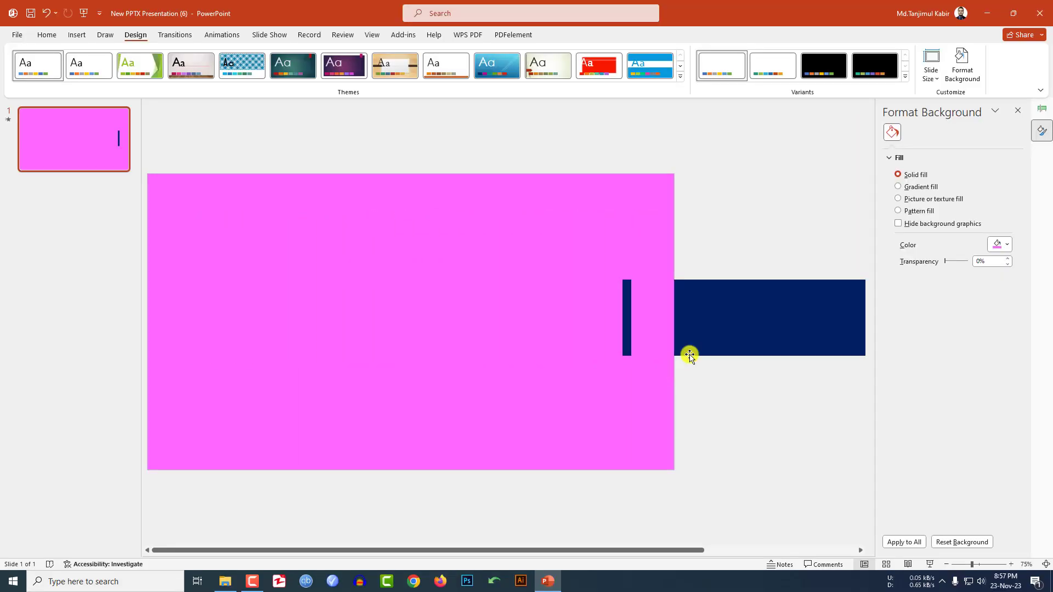
- Recolor the strip and wide bar white, then play the slide show to check
{"action": "left_click", "coordinate": [740, 336]}
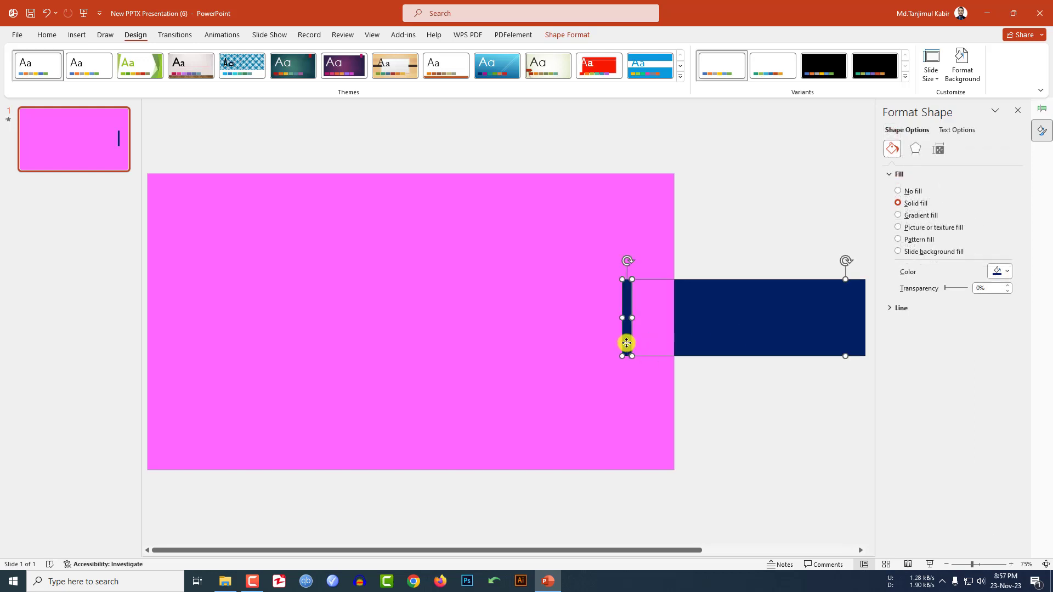
{"action": "left_click", "coordinate": [557, 41]}
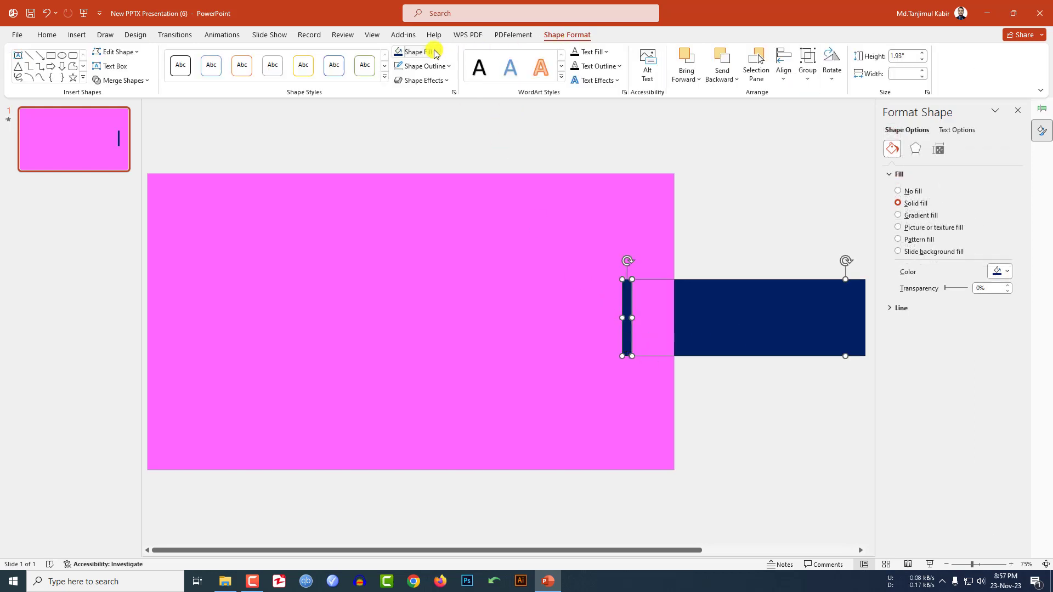
{"action": "left_click", "coordinate": [412, 52]}
{"action": "left_click", "coordinate": [398, 82]}
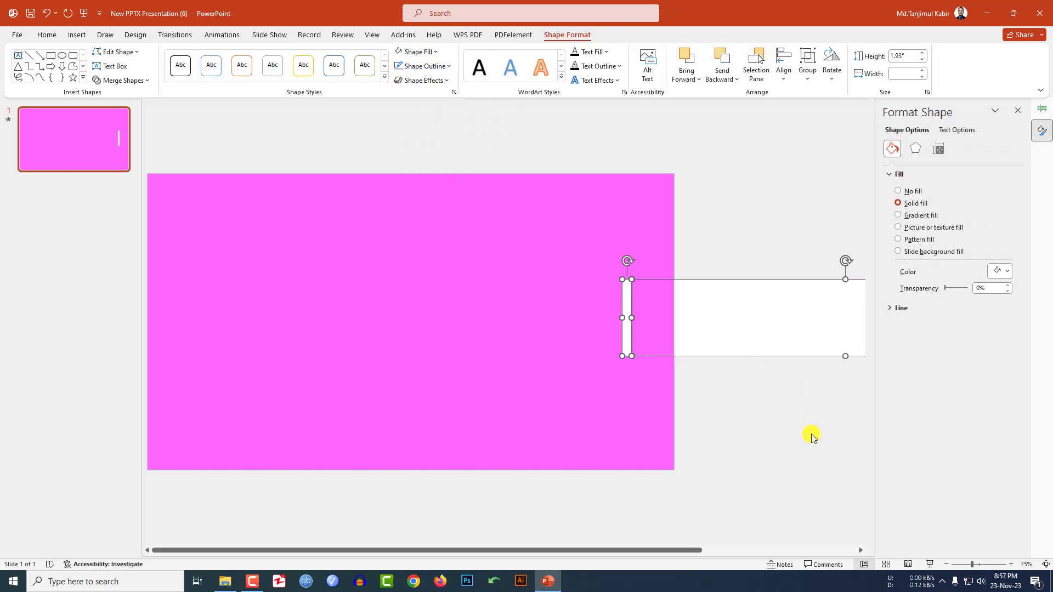
{"action": "left_click", "coordinate": [931, 564]}
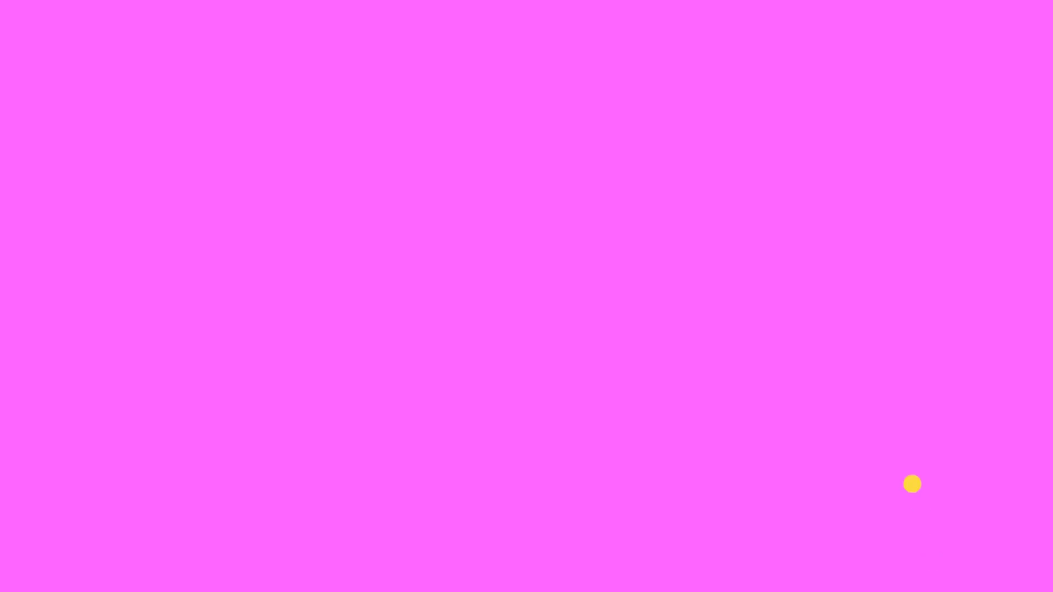